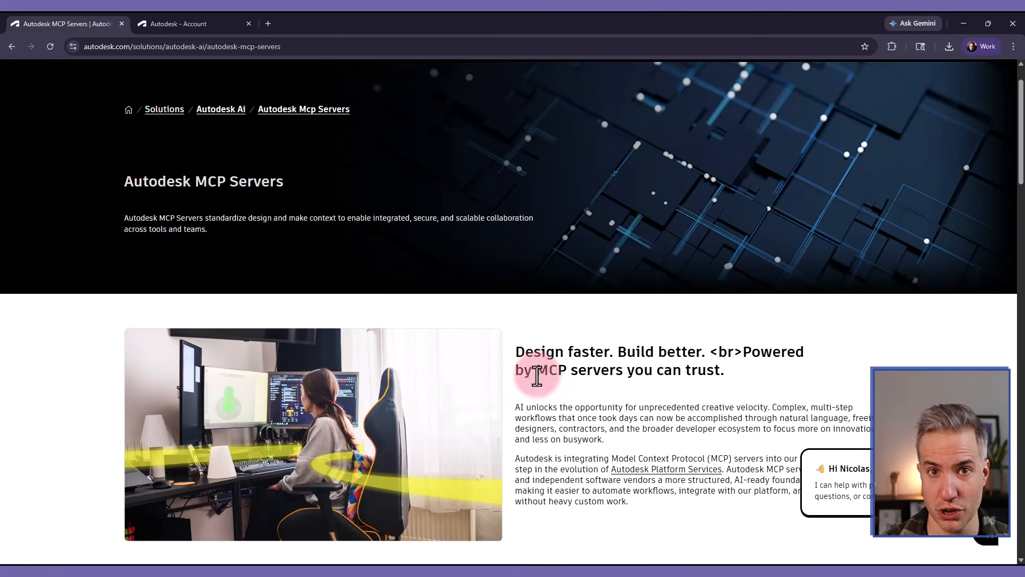
Switch to the Autodesk Account page and search the product updates for "mcp"
{"action": "scroll", "coordinate": [563, 373], "scroll_direction": "down", "scroll_amount": 2}
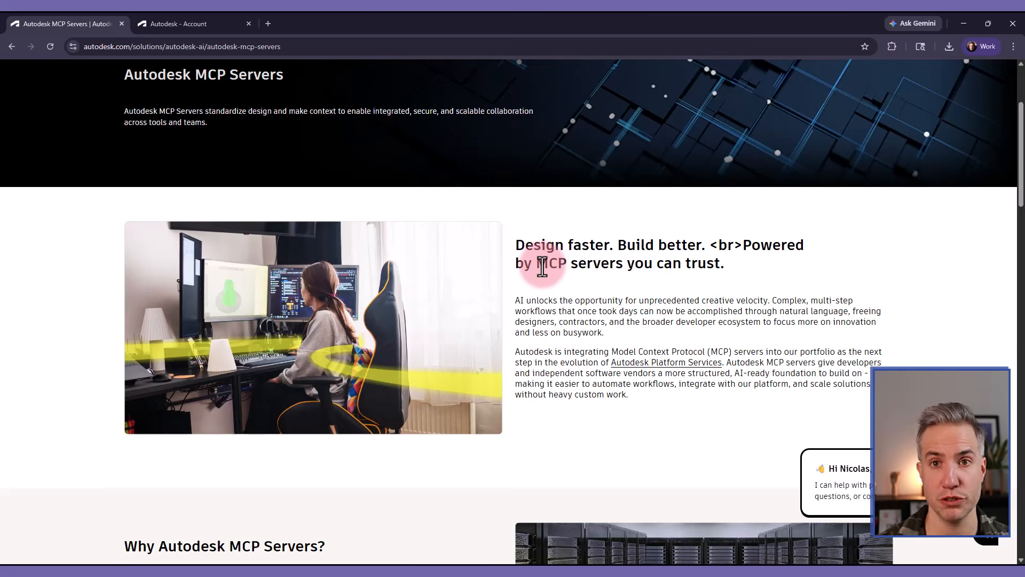
{"action": "left_click", "coordinate": [202, 22]}
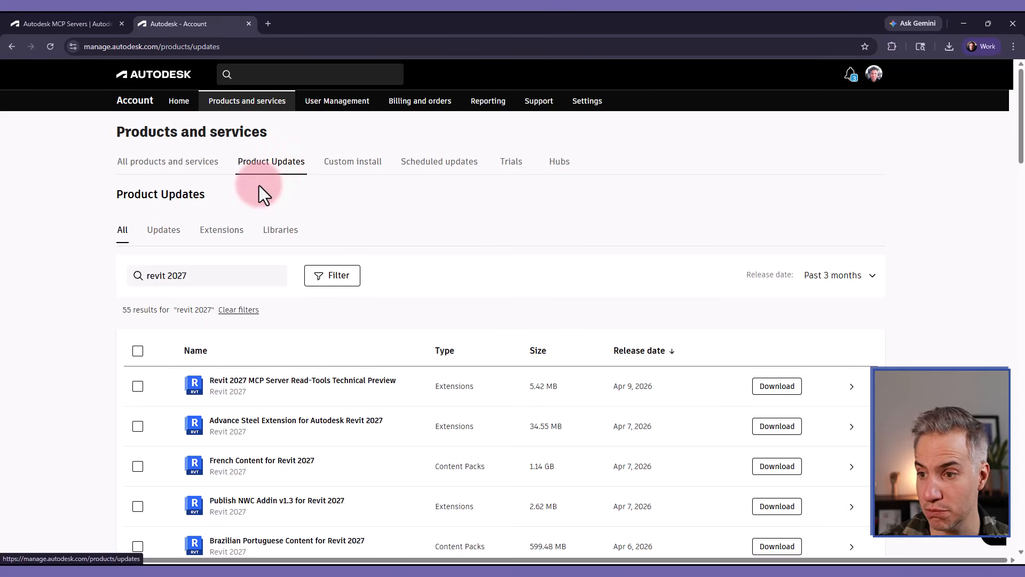
{"action": "left_click", "coordinate": [168, 279]}
{"action": "key", "text": "ctrl+a"}
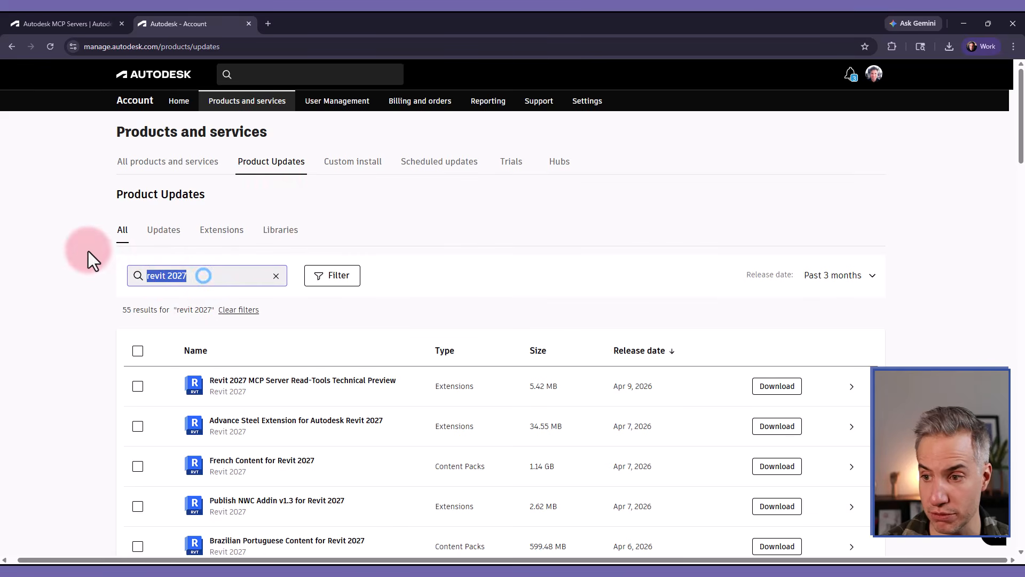
{"action": "type", "text": "mcp"}
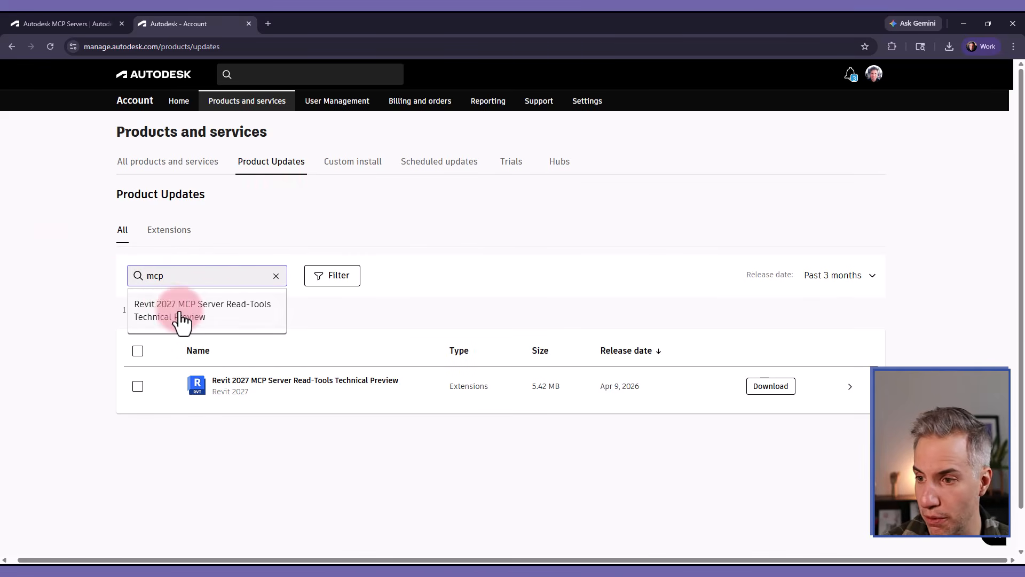
{"action": "left_click", "coordinate": [206, 257]}
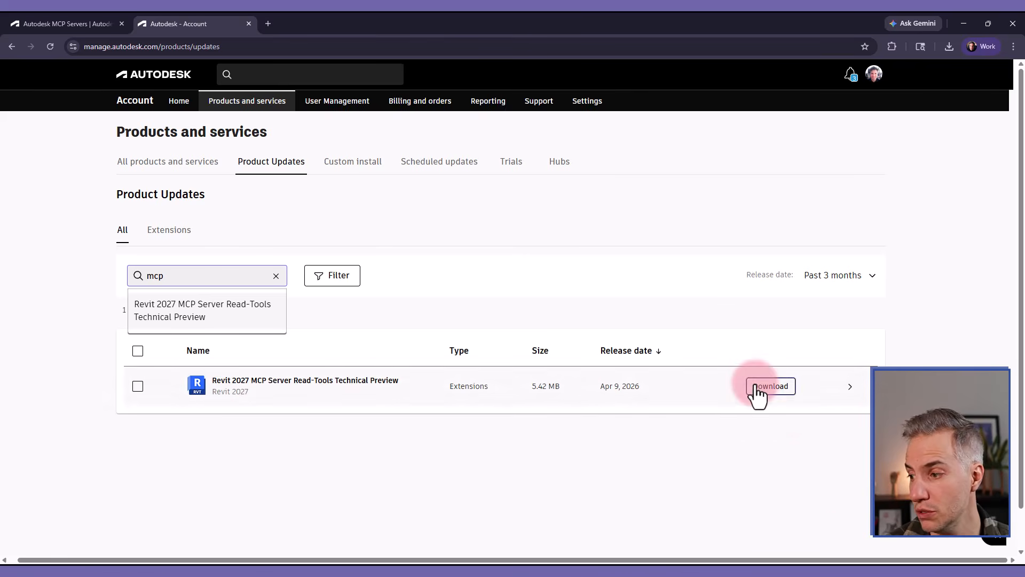
Switch to Revit 2027 and check the Add-Ins Manager list for the Autodesk Revit Public MCP Server
{"action": "mouse_move", "coordinate": [686, 560]}
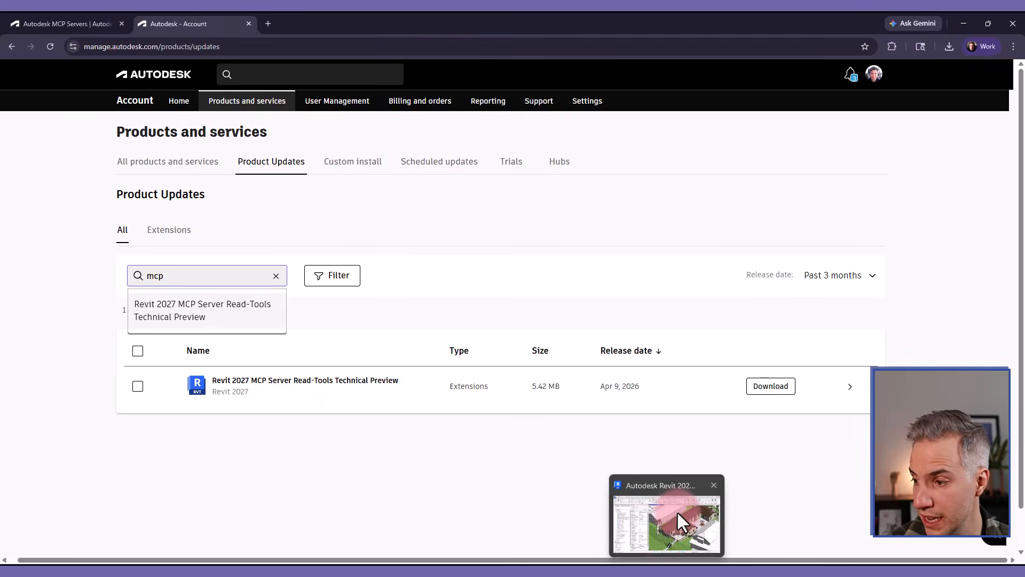
{"action": "left_click", "coordinate": [677, 510]}
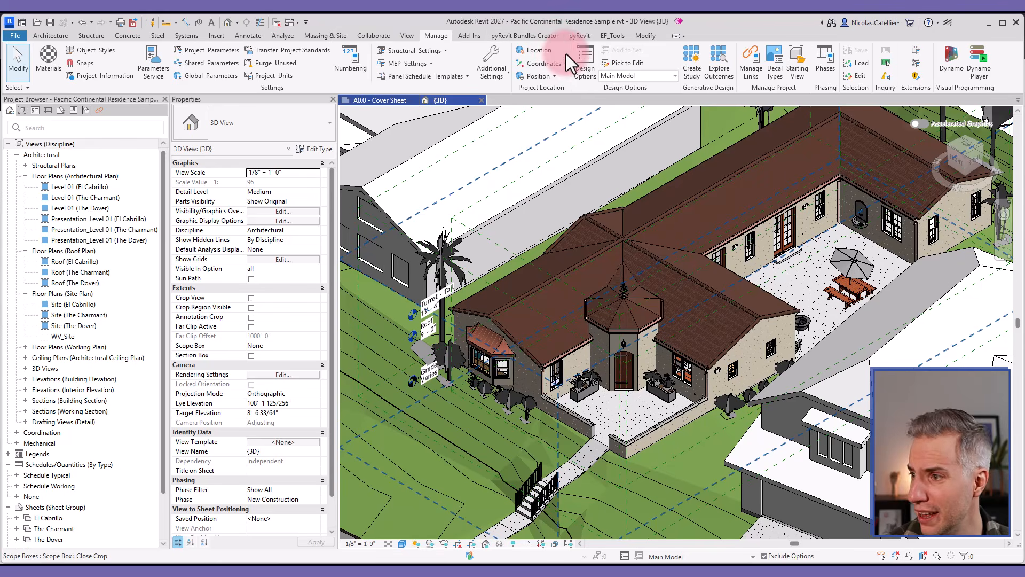
{"action": "left_click", "coordinate": [917, 52]}
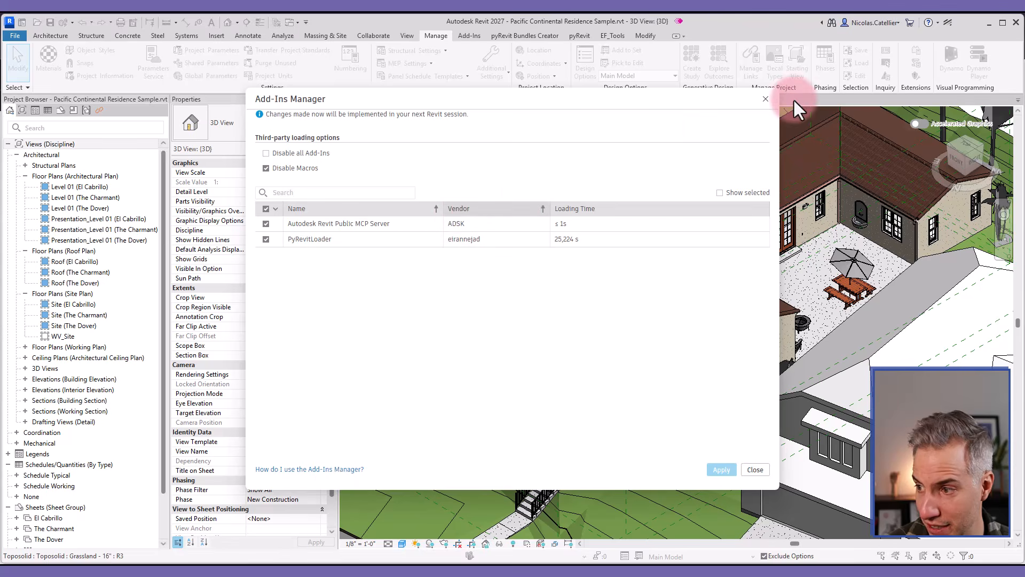
{"action": "left_click", "coordinate": [765, 100]}
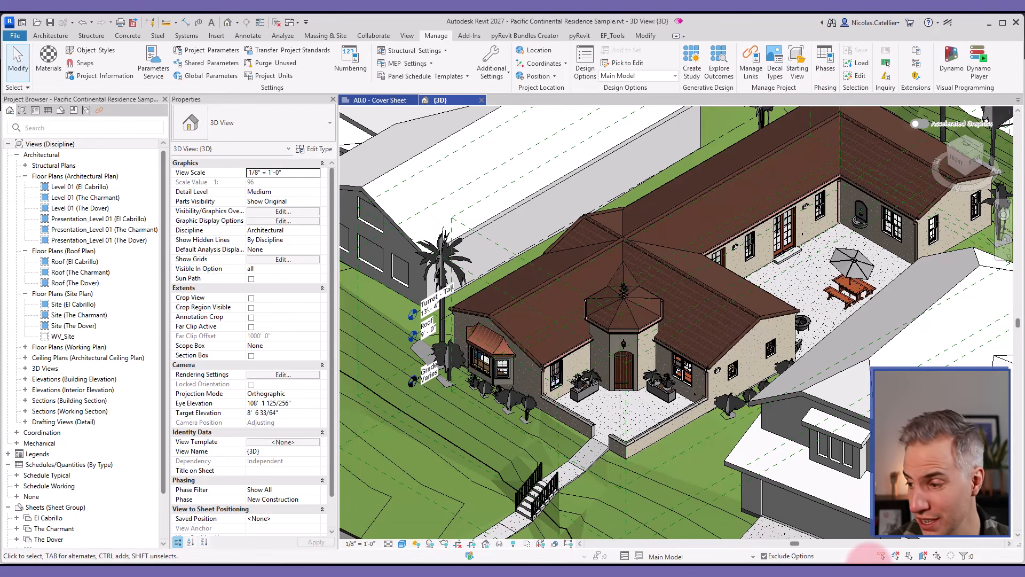
Switch to the Claude app and look over its Cowork sidebar
{"action": "left_click", "coordinate": [834, 575]}
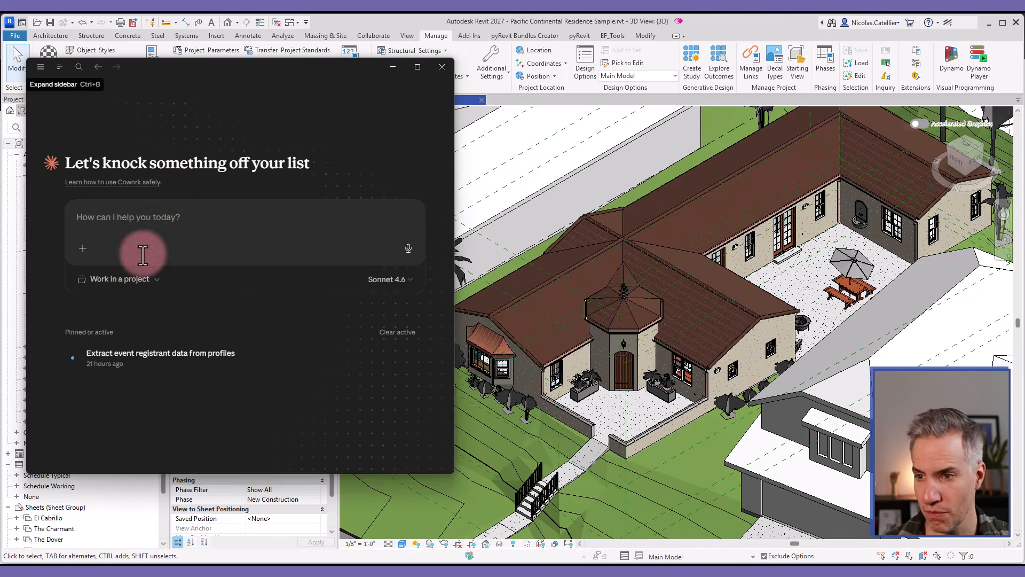
{"action": "mouse_move", "coordinate": [58, 81]}
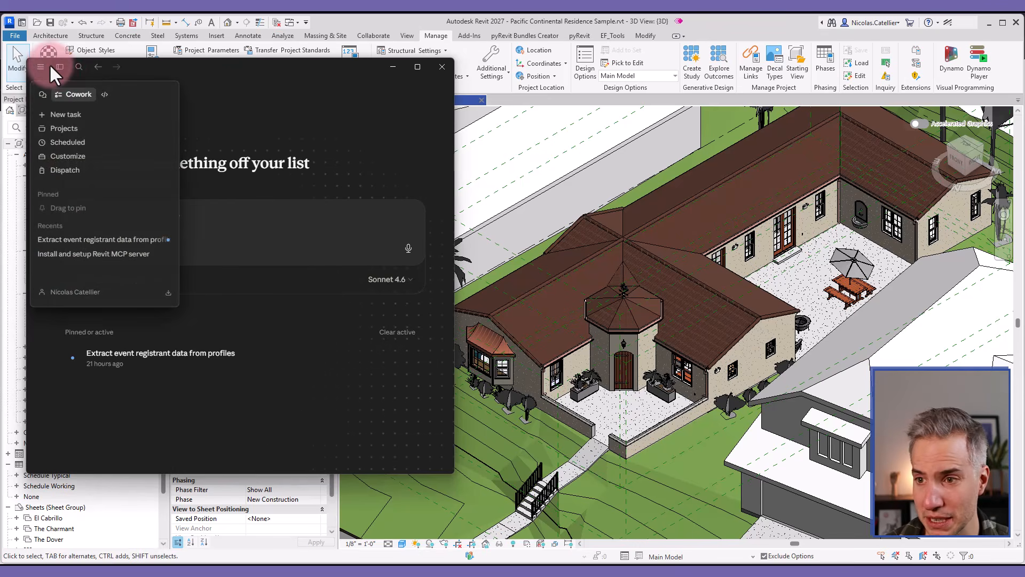
{"action": "left_click", "coordinate": [60, 66]}
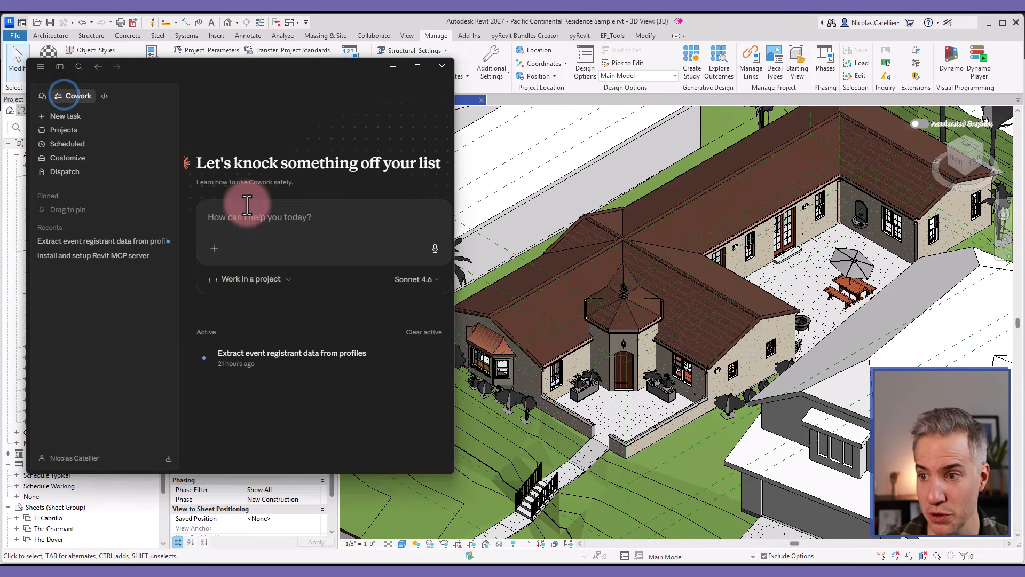
{"action": "left_click", "coordinate": [60, 66]}
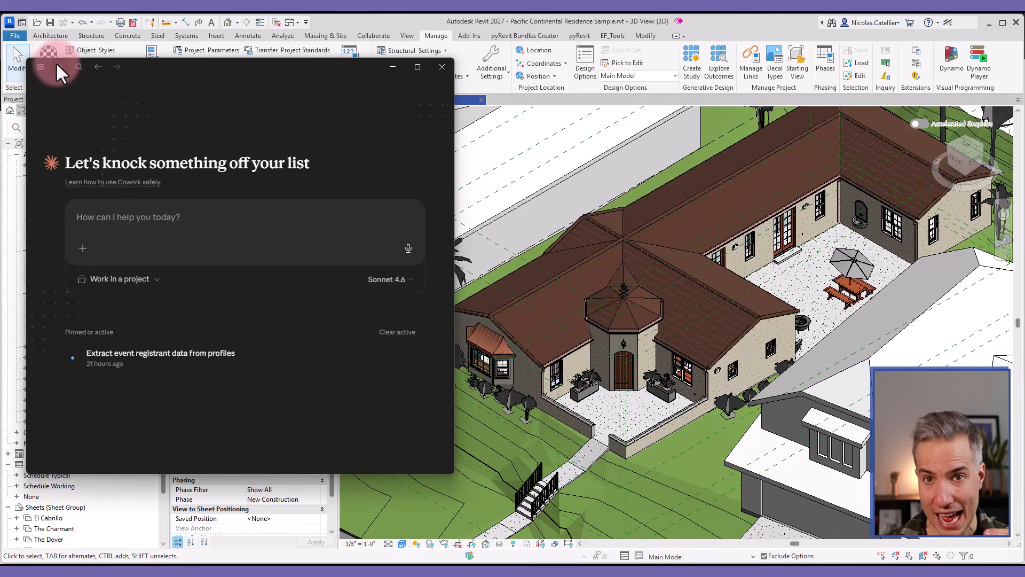
Turn off the Revit connector for the new Cowork task
{"action": "left_click", "coordinate": [80, 248]}
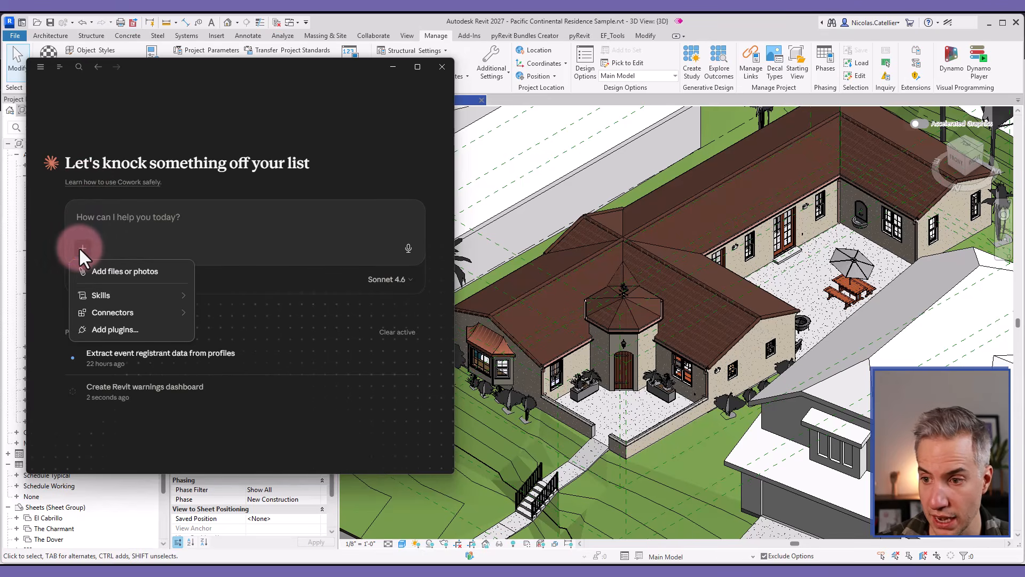
{"action": "left_click", "coordinate": [110, 311]}
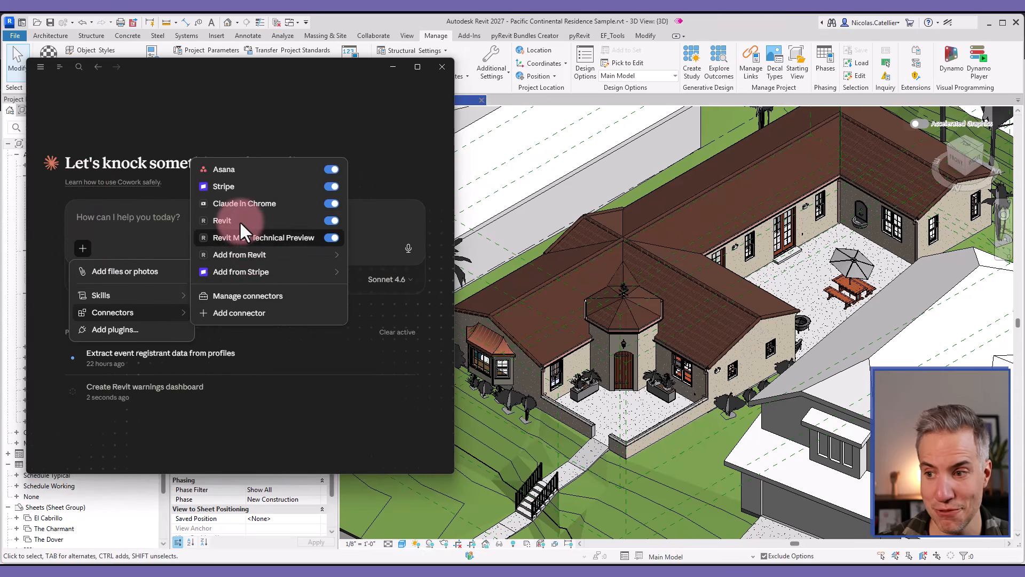
{"action": "left_click", "coordinate": [258, 221]}
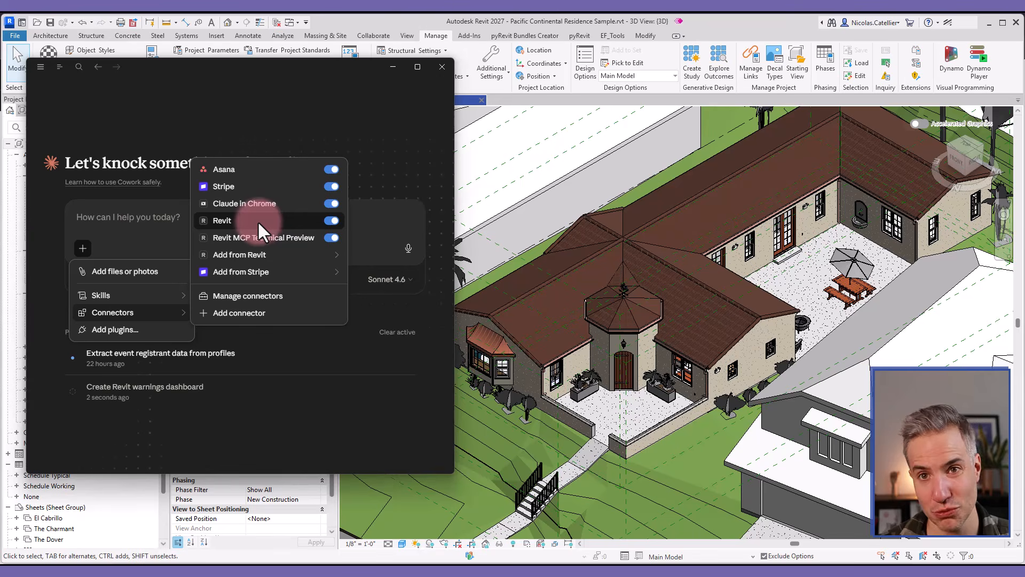
{"action": "left_click", "coordinate": [332, 220]}
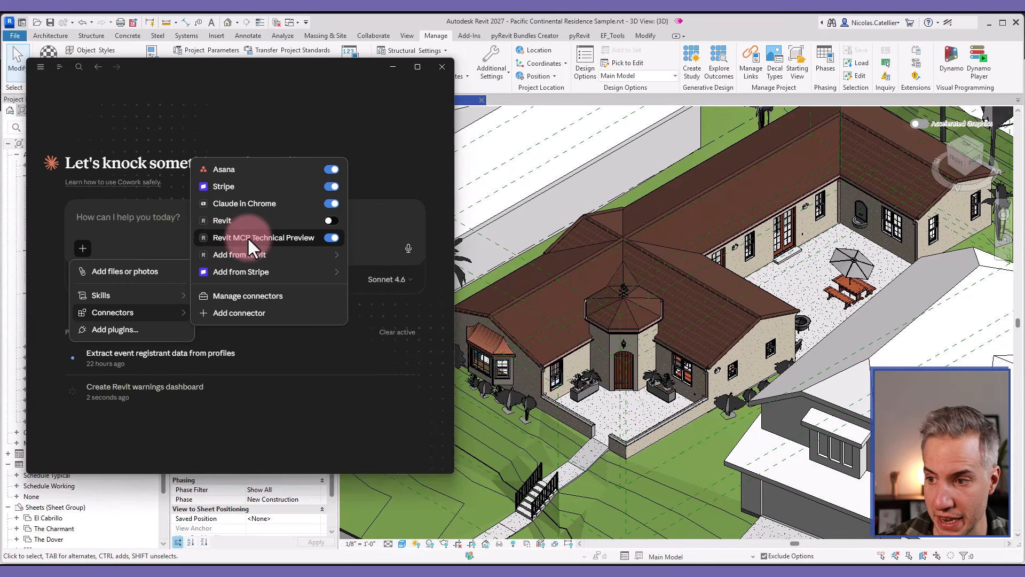
{"action": "left_click", "coordinate": [383, 216]}
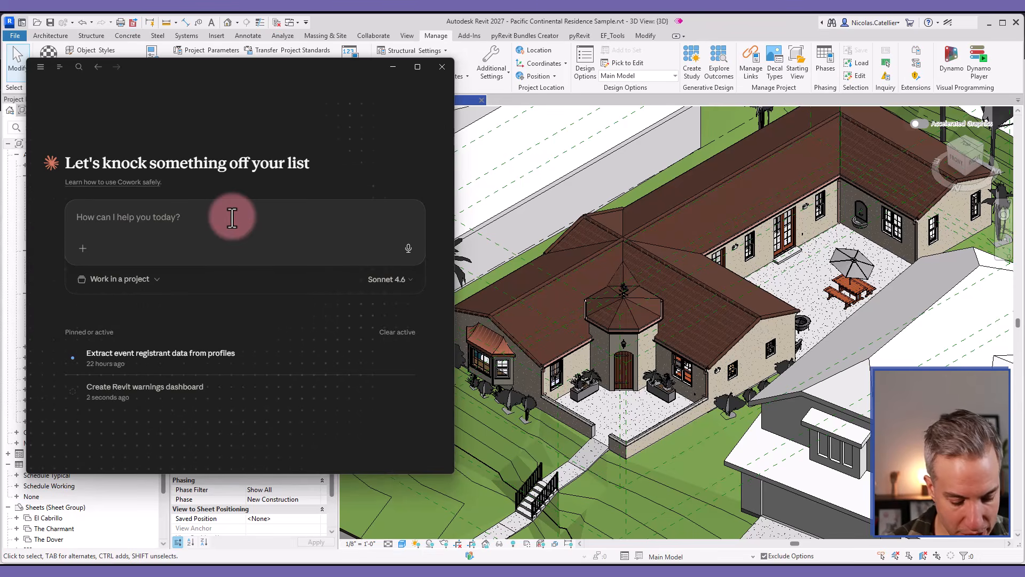
Submit the task prompt "Build a dashboard of all revit elements in this project, including category, family and type name, and count"
{"action": "type", "text": "Build a"}
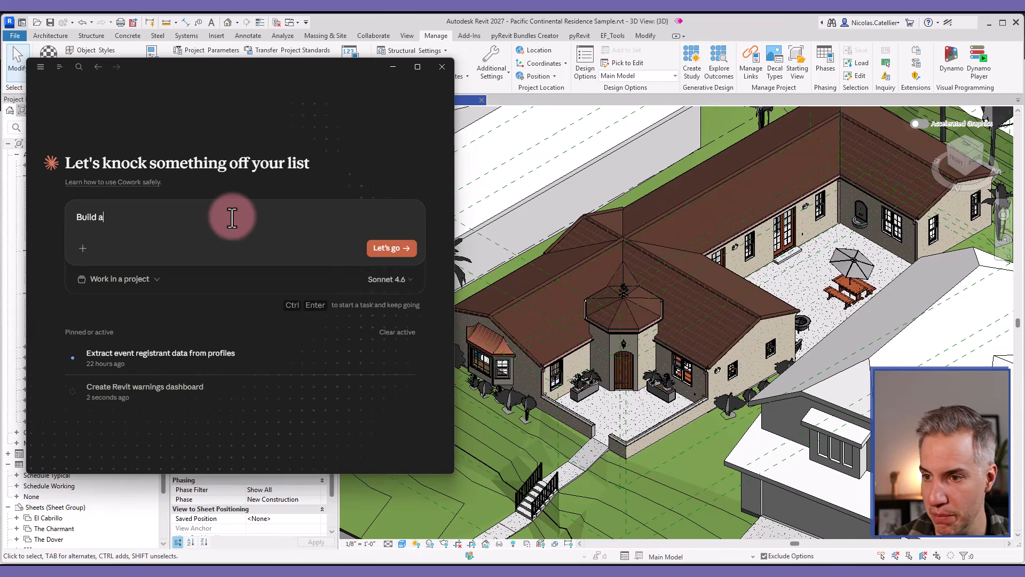
{"action": "type", "text": " dashboard of all "}
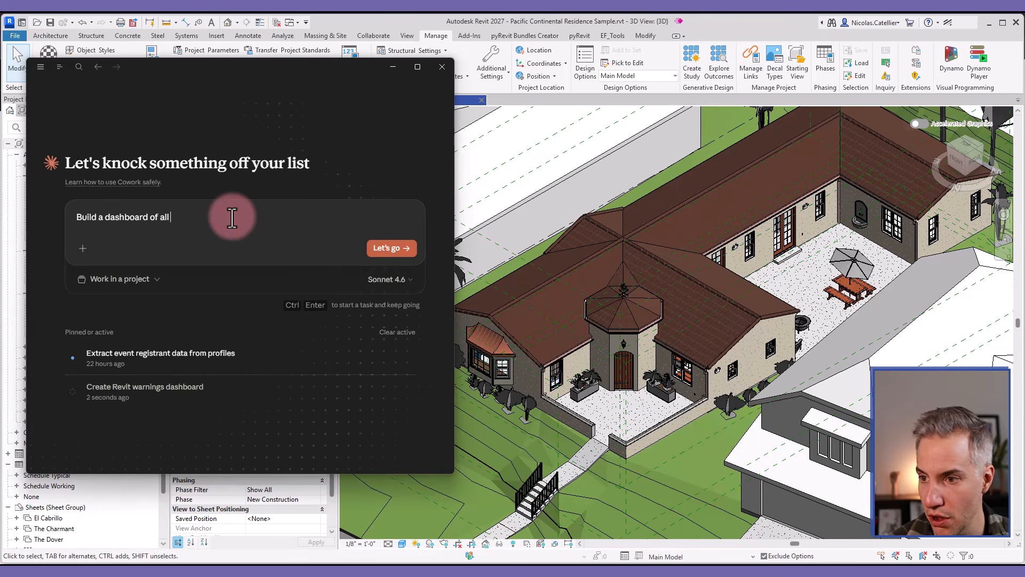
{"action": "type", "text": "revit elements in this "}
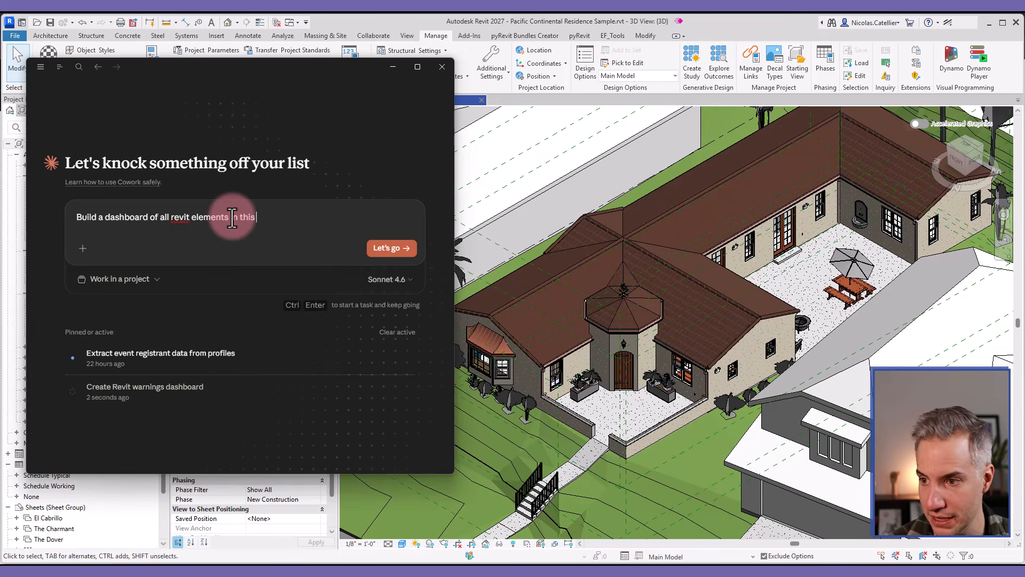
{"action": "type", "text": "project, includ"}
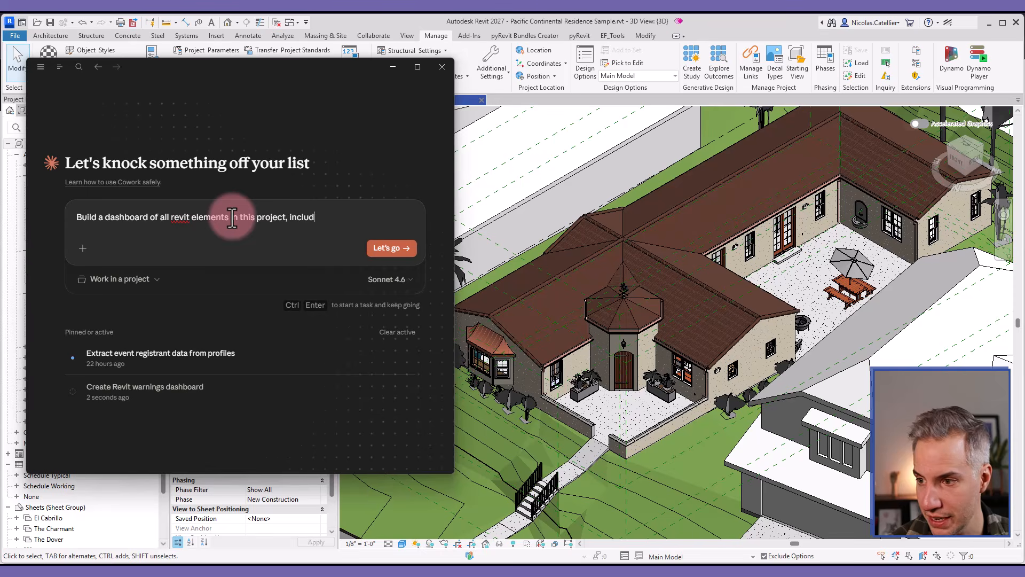
{"action": "type", "text": "ing category, fa"}
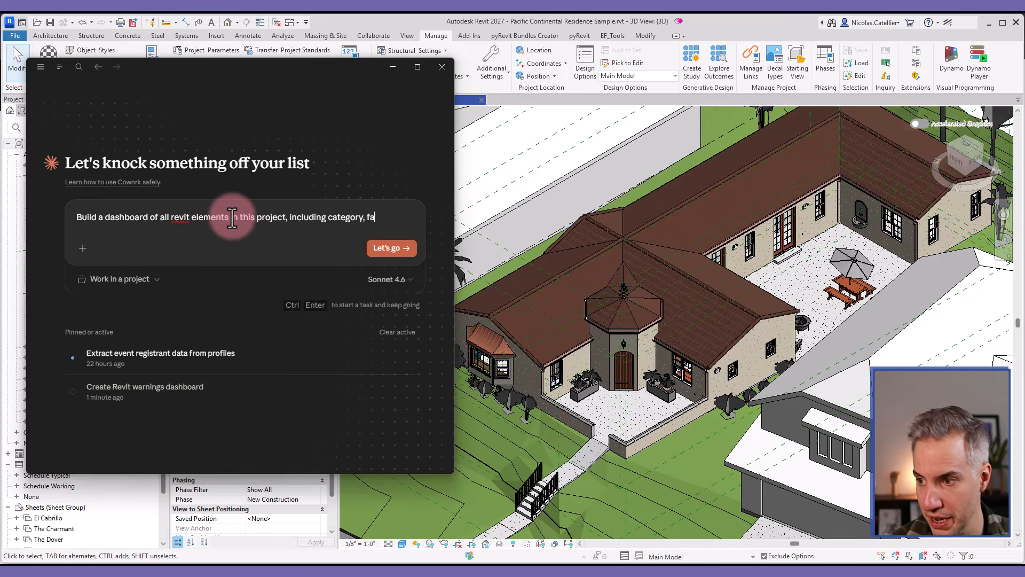
{"action": "type", "text": "mily and type name, "}
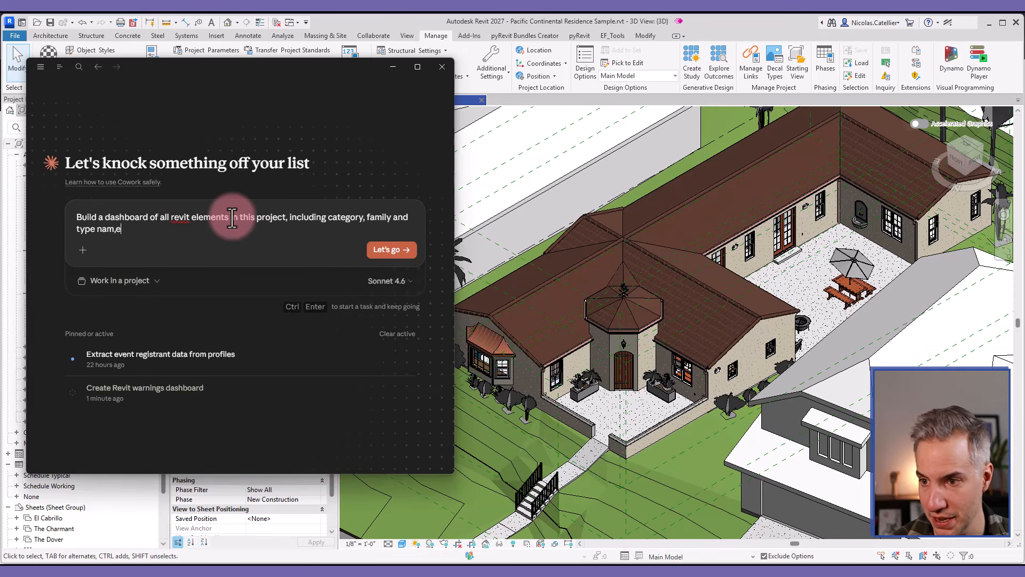
{"action": "type", "text": "and count"}
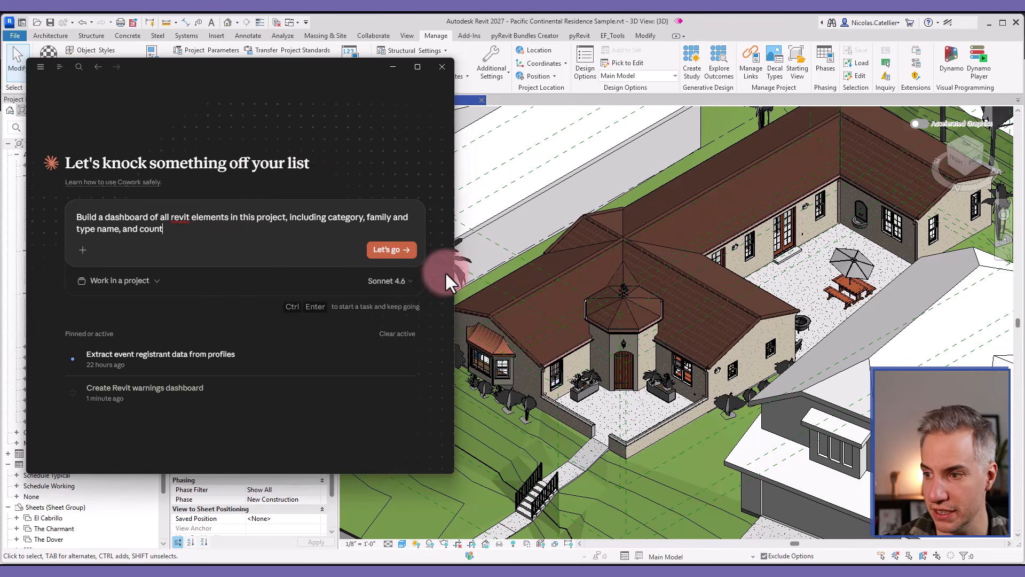
{"action": "left_click", "coordinate": [391, 250]}
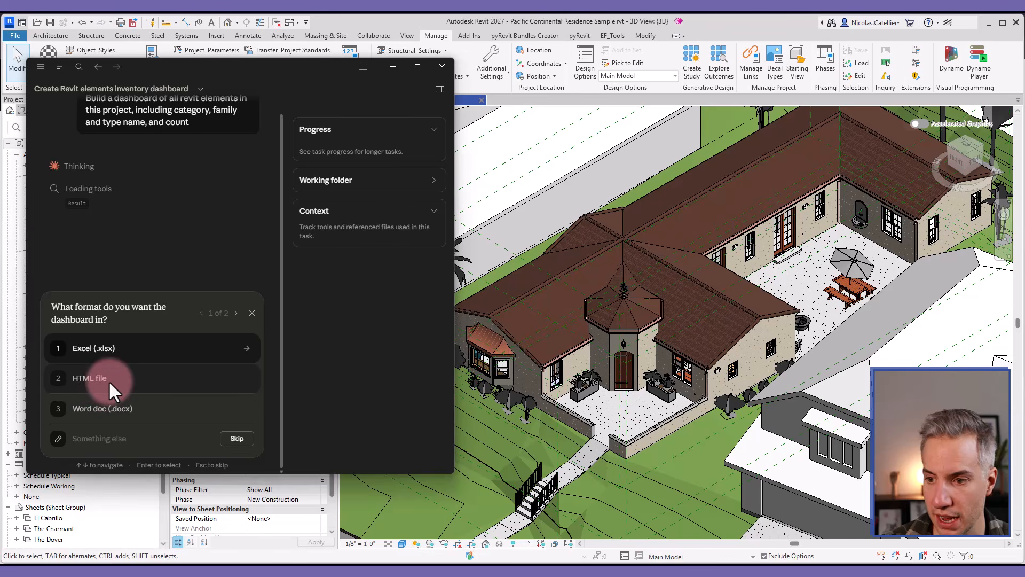
Answer the follow-up questions by choosing HTML file as the format and Architecture only as the category filter
{"action": "left_click", "coordinate": [95, 377]}
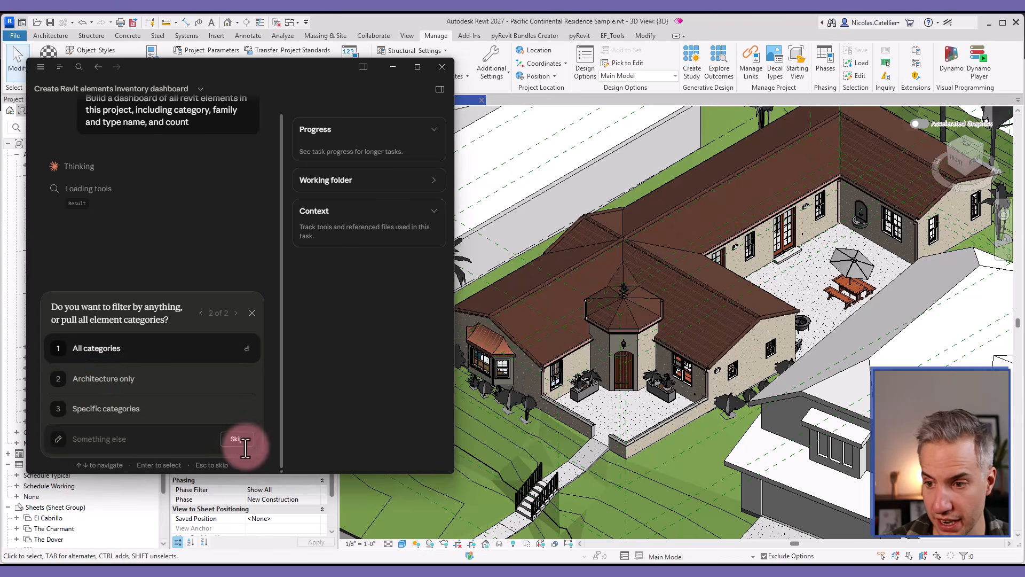
{"action": "left_click", "coordinate": [102, 377]}
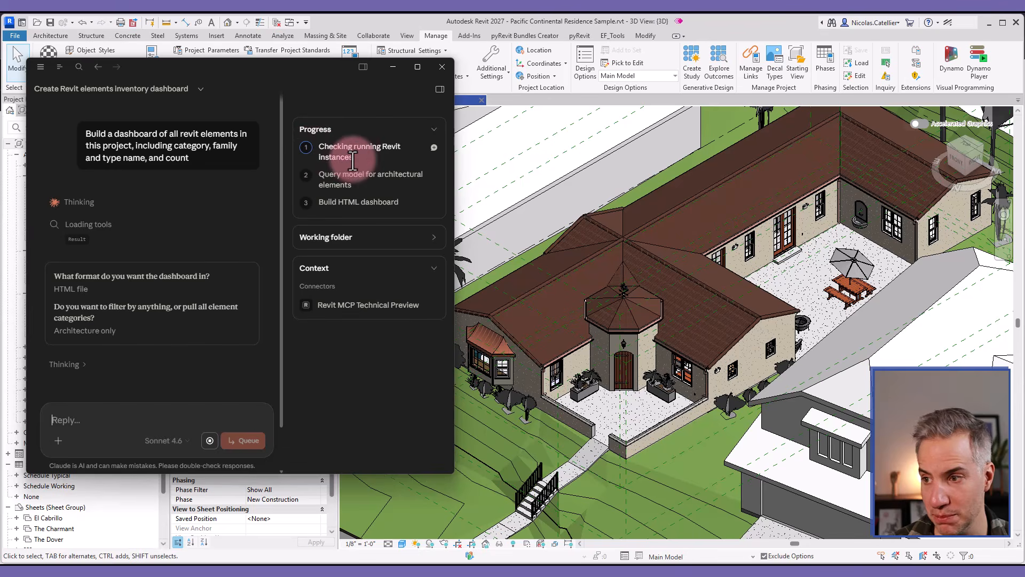
Open revit_dashboard.html from the task's working folder and widen the Claude window
{"action": "left_click", "coordinate": [431, 233]}
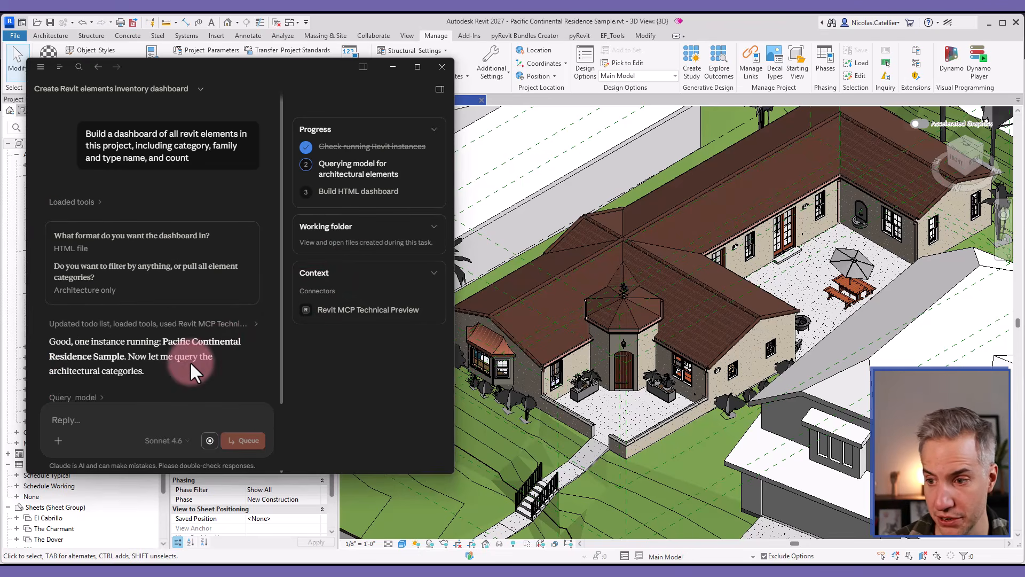
{"action": "scroll", "coordinate": [142, 290], "scroll_direction": "down", "scroll_amount": 4}
{"action": "scroll", "coordinate": [142, 291], "scroll_direction": "up", "scroll_amount": 2}
{"action": "scroll", "coordinate": [114, 293], "scroll_direction": "down", "scroll_amount": 2}
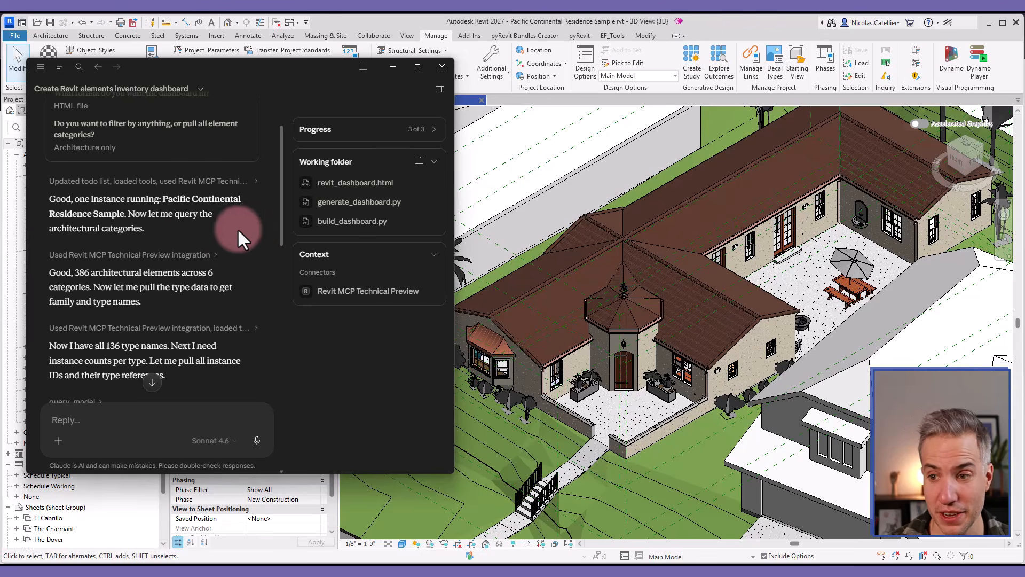
{"action": "left_click", "coordinate": [367, 181]}
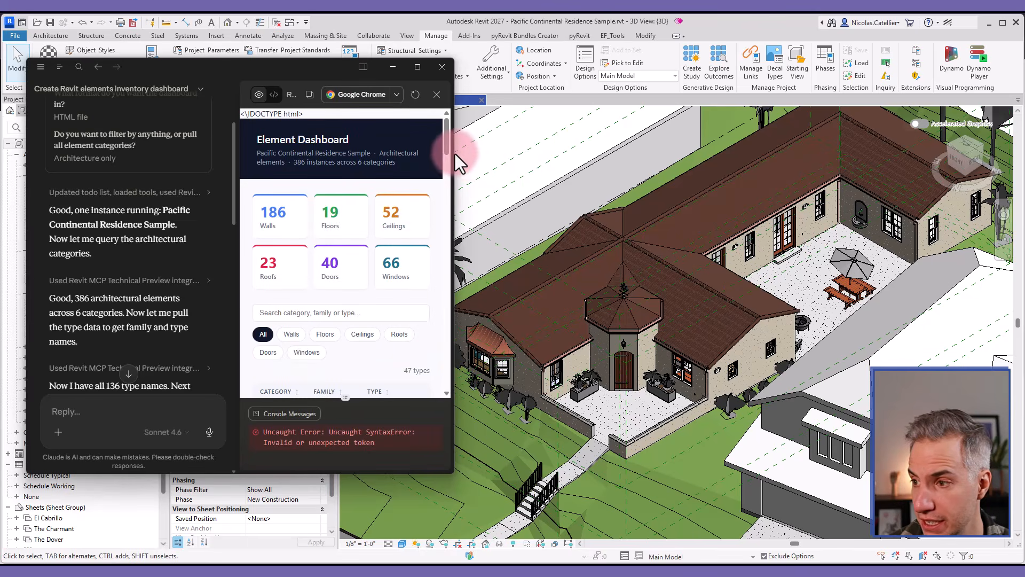
{"action": "left_click_drag", "start_coordinate": [454, 154], "coordinate": [673, 159]}
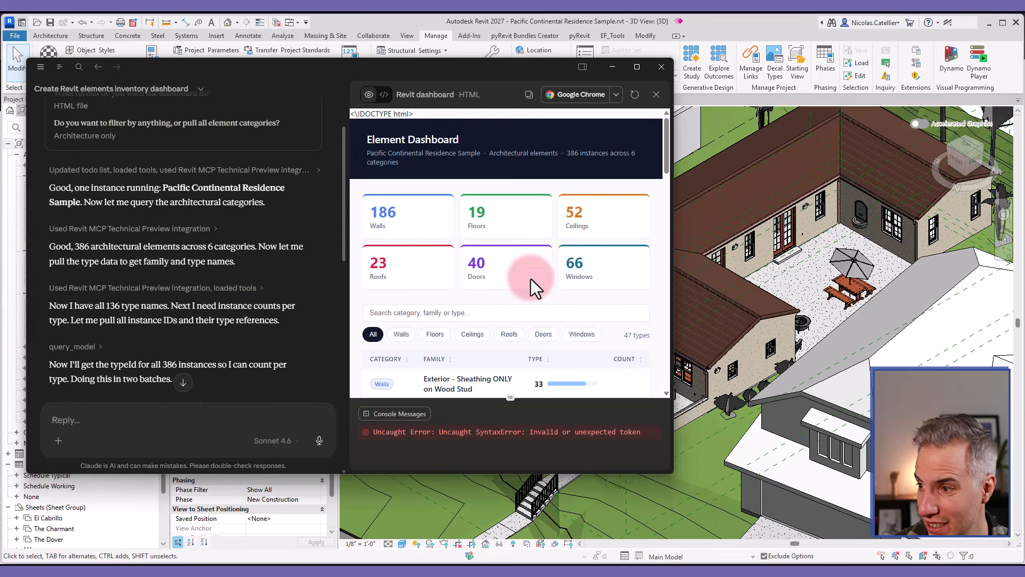
Try the Walls and Floors filters in the dashboard and browse the element table down to the doors and windows
{"action": "scroll", "coordinate": [481, 291], "scroll_direction": "down", "scroll_amount": 2}
{"action": "left_click", "coordinate": [401, 229]}
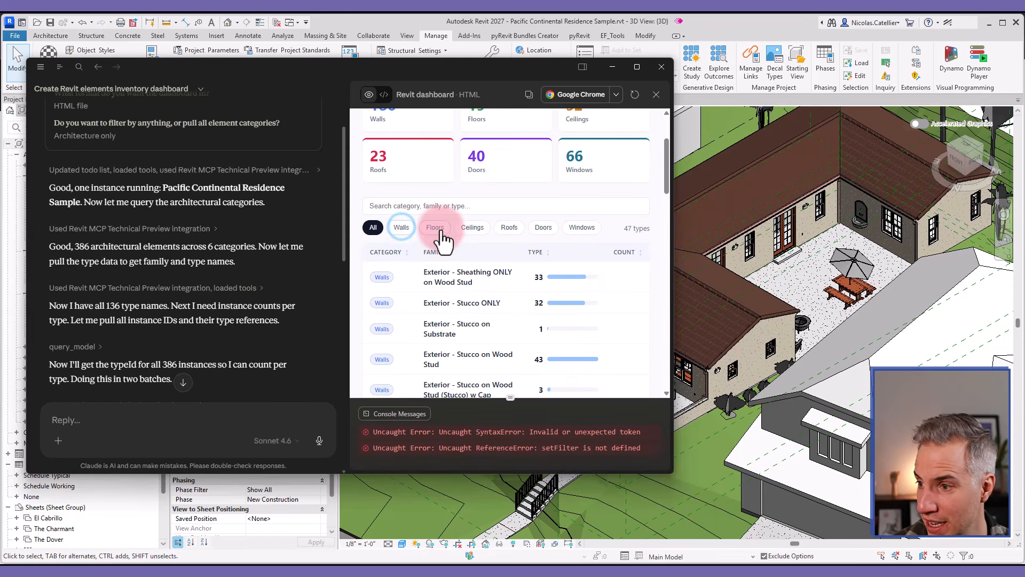
{"action": "left_click", "coordinate": [439, 228]}
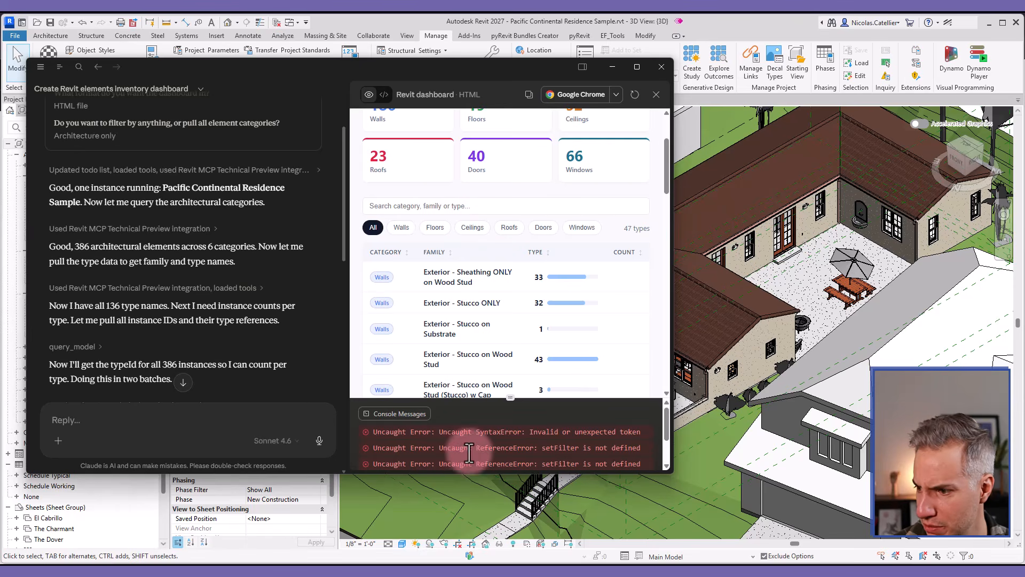
{"action": "scroll", "coordinate": [559, 313], "scroll_direction": "down", "scroll_amount": 15}
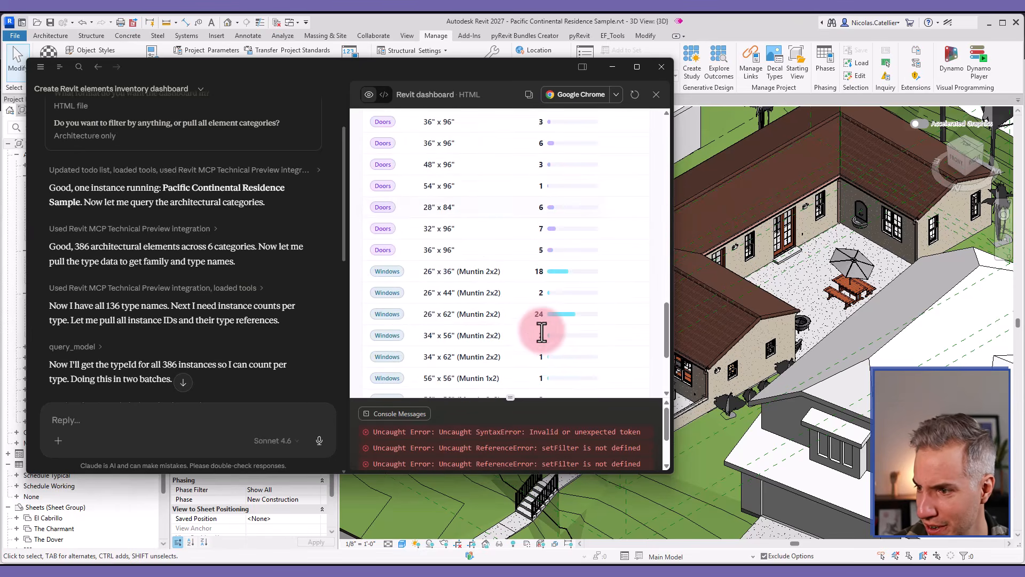
Send the console's SyntaxError "Invalid or unexpected token" and ReferenceError "setFilter is not defined" to Claude with the request "fix these"
{"action": "scroll", "coordinate": [534, 324], "scroll_direction": "down", "scroll_amount": 3}
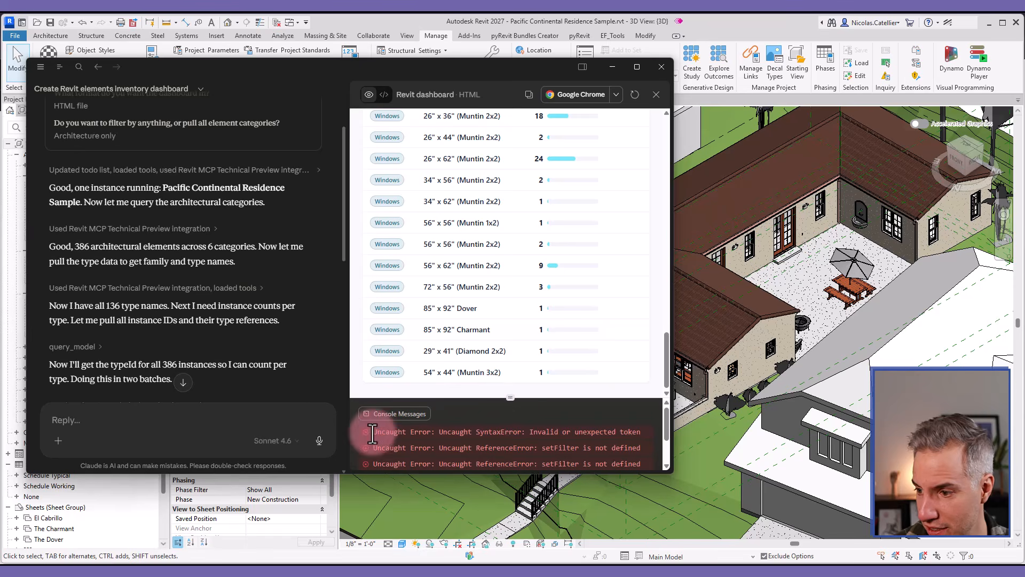
{"action": "mouse_move", "coordinate": [373, 431]}
{"action": "left_mouse_down"}
{"action": "mouse_move", "coordinate": [643, 432]}
{"action": "mouse_move", "coordinate": [641, 450]}
{"action": "mouse_move", "coordinate": [372, 447]}
{"action": "left_mouse_up"}
{"action": "left_click", "coordinate": [117, 423]}
{"action": "type", "text": "Uncaught Error: Uncaught SyntaxError: Invalid or unexpected token"}
{"action": "left_click", "coordinate": [205, 412]}
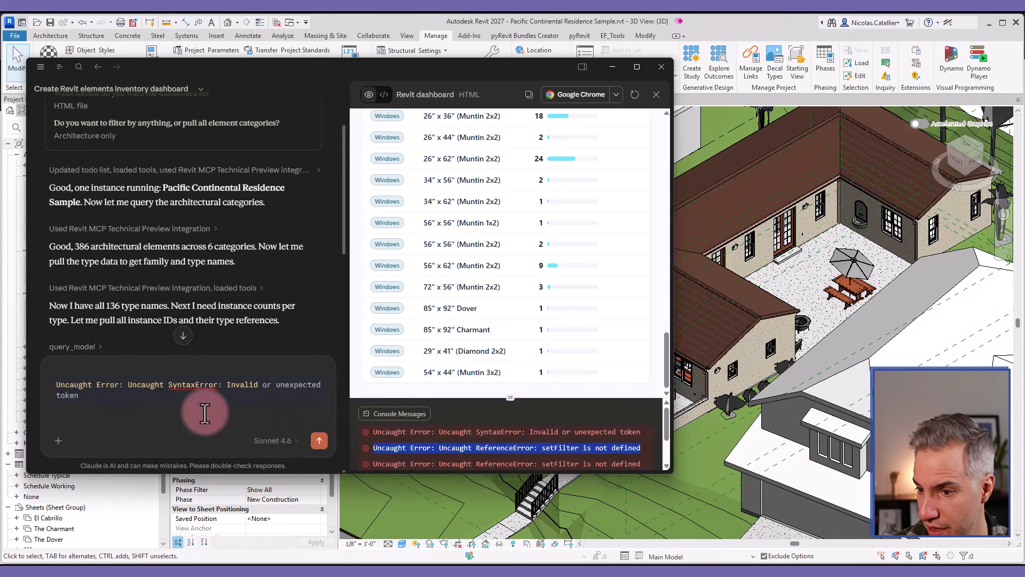
{"action": "type", "text": "Uncaught Error: Uncaught ReferenceError: setFilter is not defined"}
{"action": "key", "text": "shift+Return"}
{"action": "key", "text": "shift+Return"}
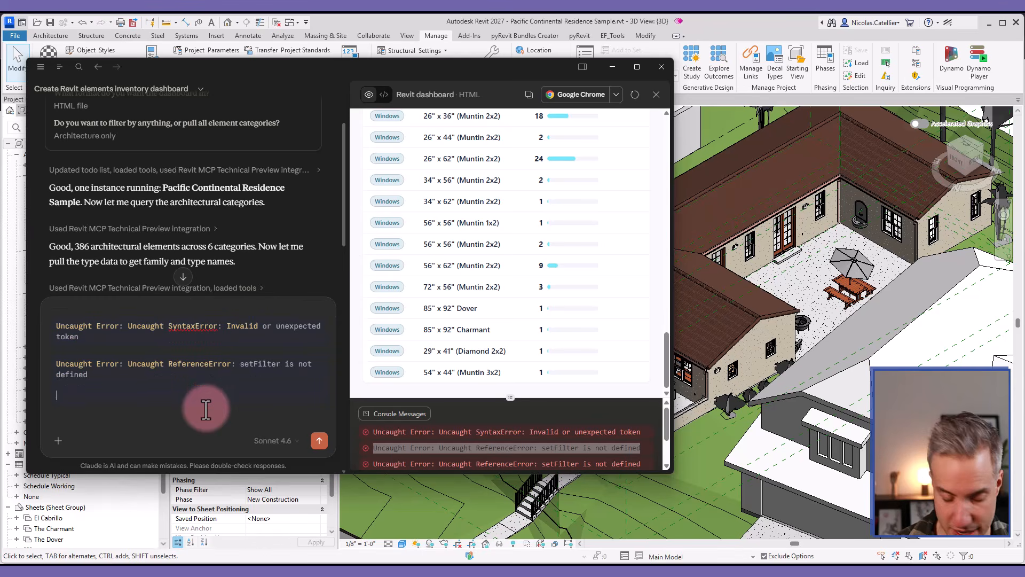
{"action": "type", "text": "fix these"}
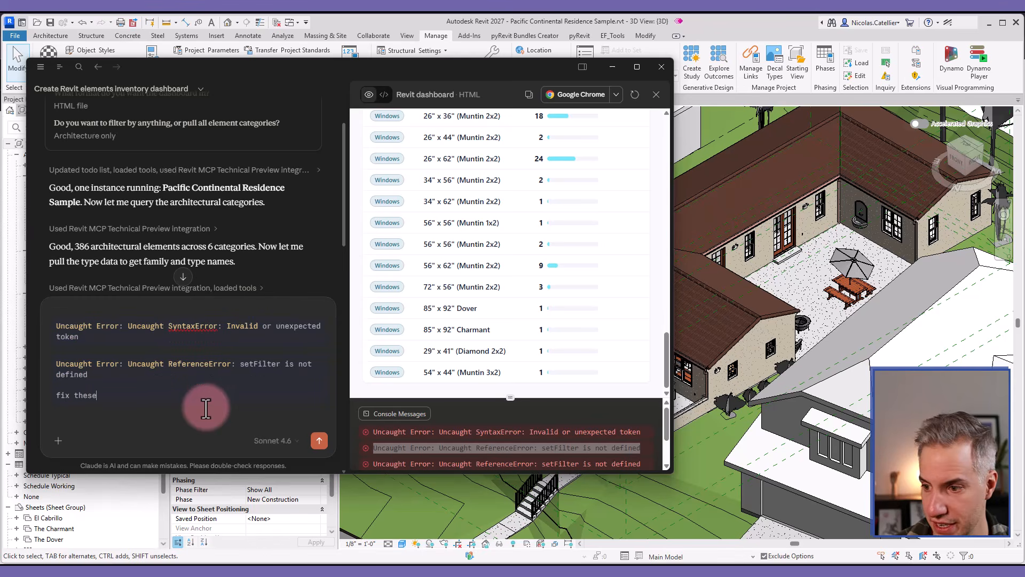
{"action": "left_click", "coordinate": [319, 439]}
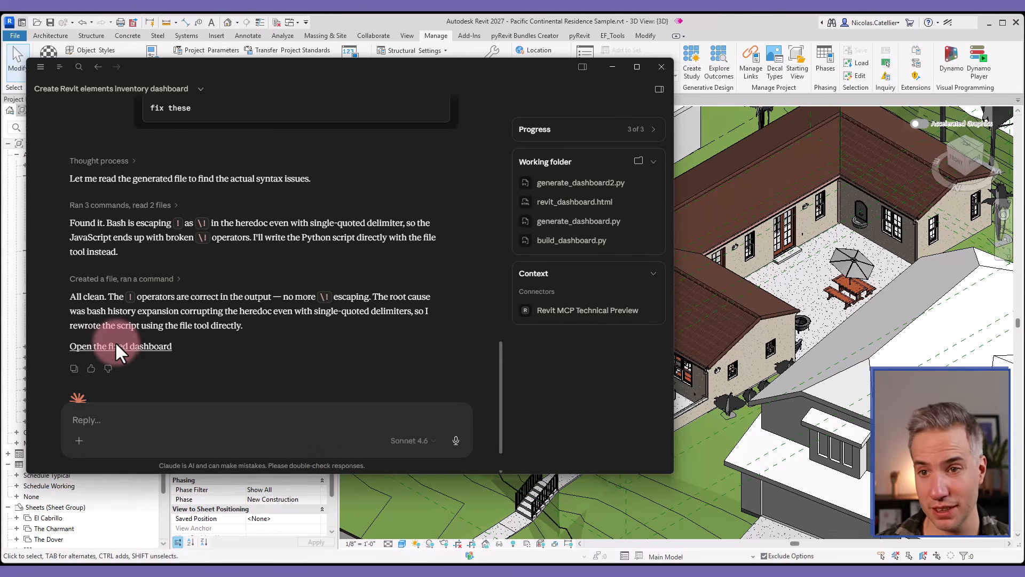
Open the fixed dashboard in Google Chrome and try its Walls, Floors, Ceilings, Roofs and All filters
{"action": "left_click", "coordinate": [136, 347]}
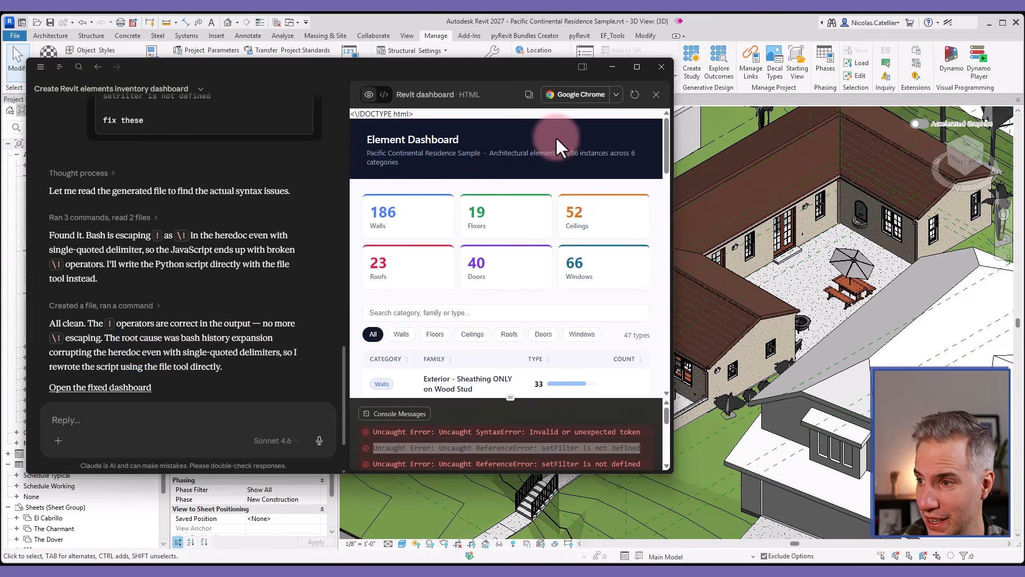
{"action": "left_click", "coordinate": [572, 93]}
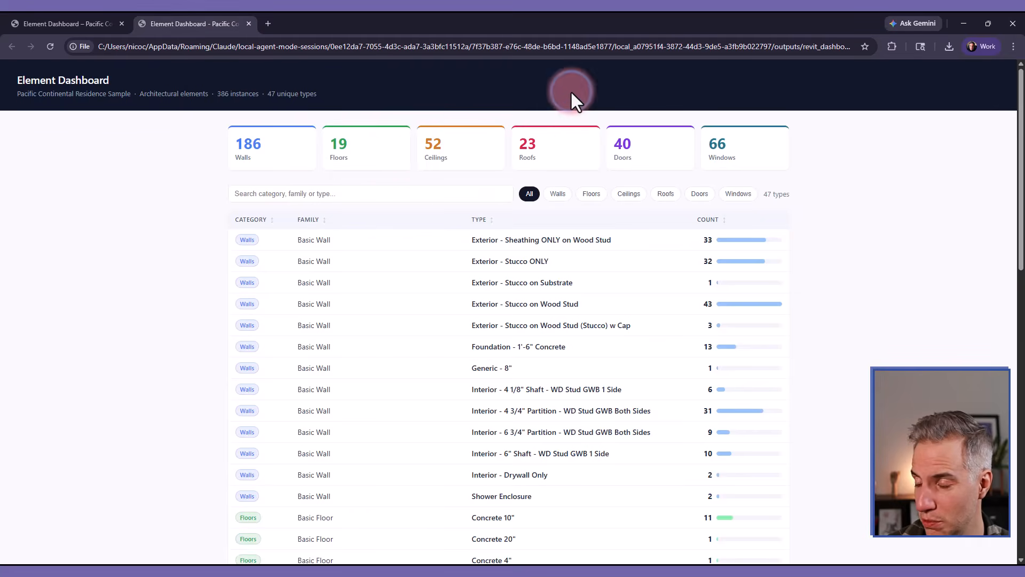
{"action": "left_click", "coordinate": [559, 195]}
{"action": "left_click", "coordinate": [598, 196]}
{"action": "left_click", "coordinate": [638, 195]}
{"action": "left_click", "coordinate": [674, 195]}
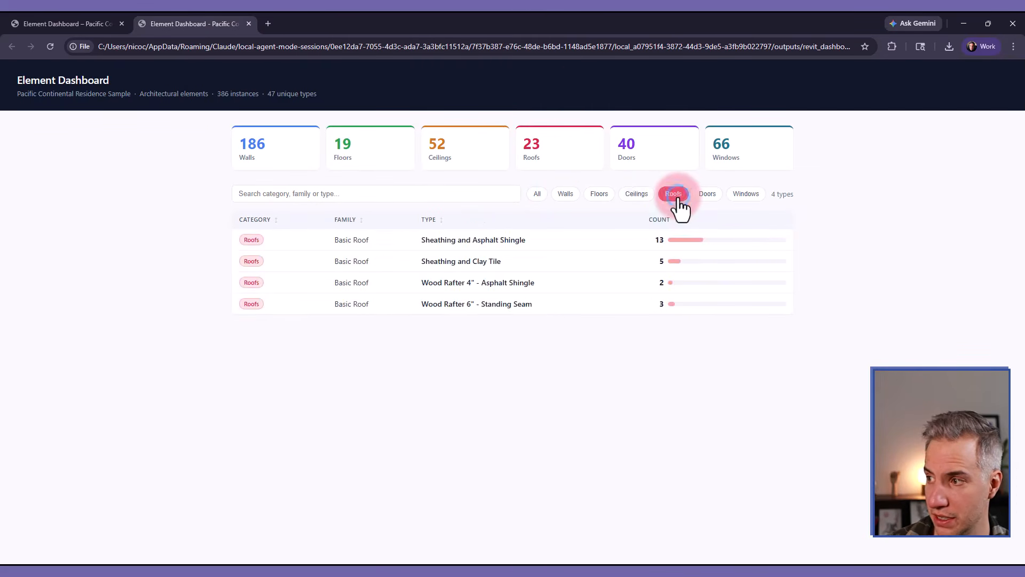
{"action": "left_click", "coordinate": [636, 195]}
{"action": "left_click", "coordinate": [599, 195]}
{"action": "left_click", "coordinate": [564, 195]}
{"action": "left_click", "coordinate": [534, 194]}
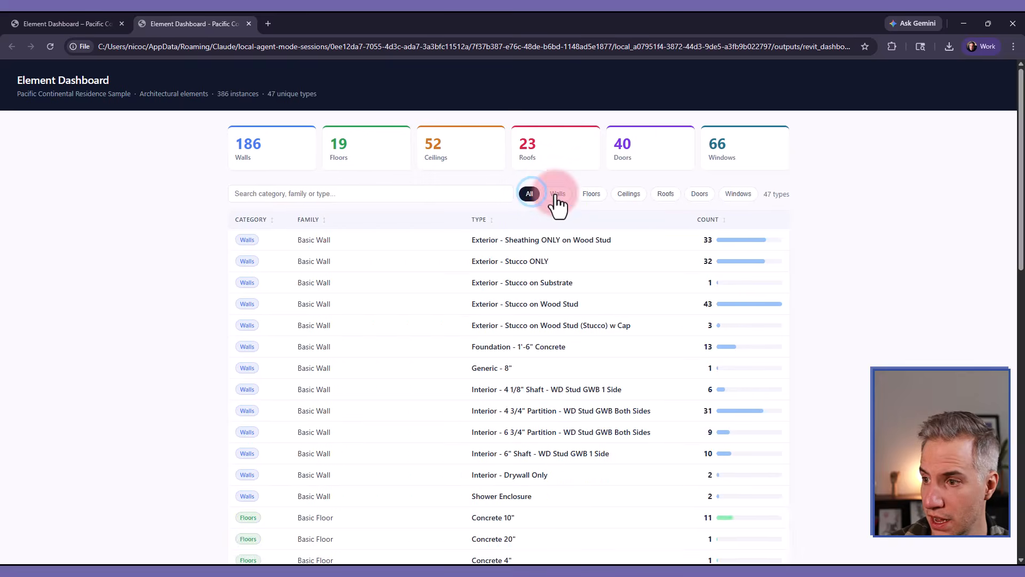
{"action": "left_click", "coordinate": [562, 194]}
Inspect the local file path of the dashboard page in the browser
{"action": "left_click", "coordinate": [113, 46]}
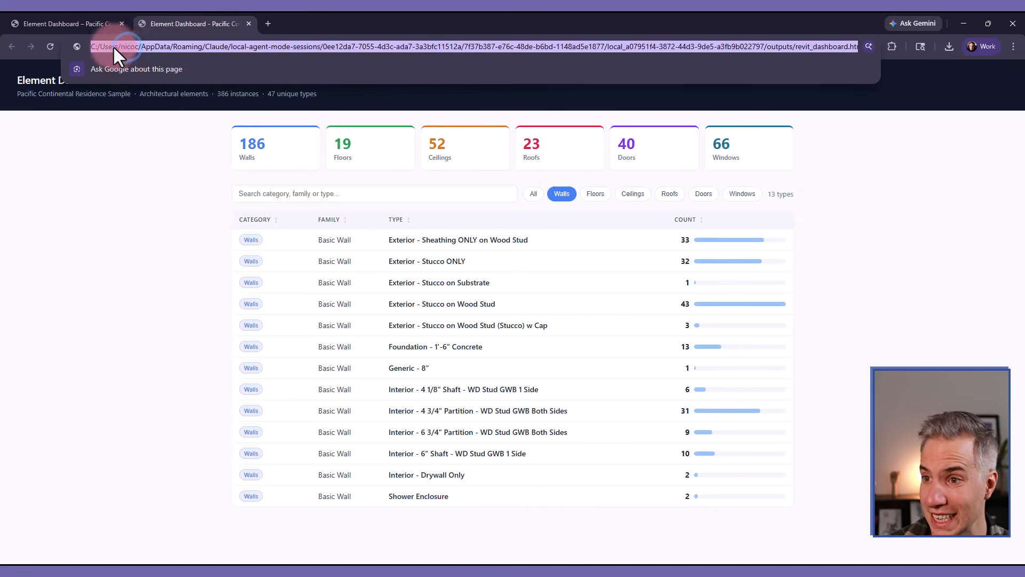
{"action": "left_click", "coordinate": [160, 46]}
{"action": "left_click", "coordinate": [523, 184]}
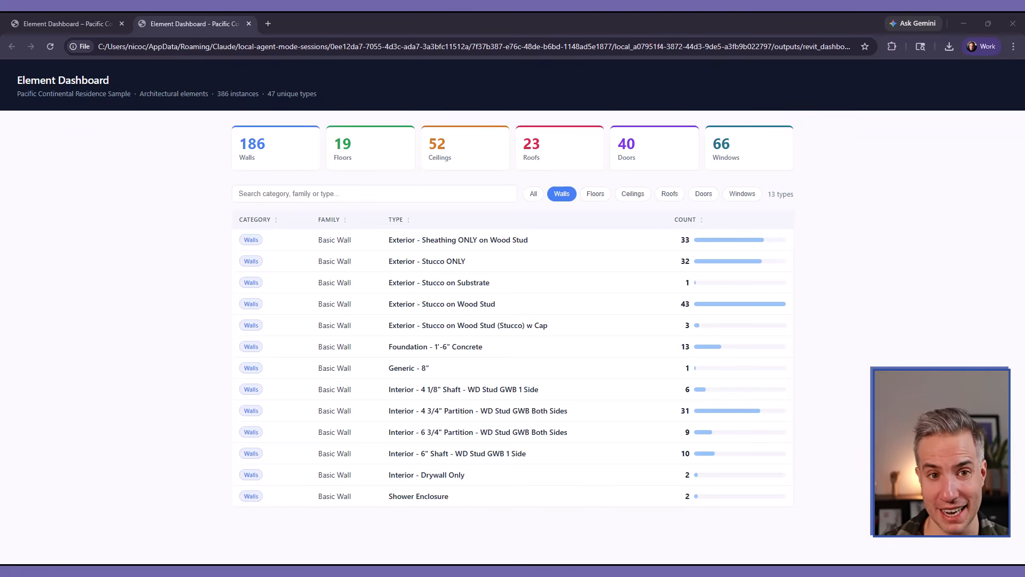
Look through the logo pages of the BIM Pure brand guide PDF and close it
{"action": "left_click_drag", "start_coordinate": [0, 144], "coordinate": [418, 56]}
{"action": "scroll", "coordinate": [384, 345], "scroll_direction": "down", "scroll_amount": 10}
{"action": "scroll", "coordinate": [359, 341], "scroll_direction": "down", "scroll_amount": 10}
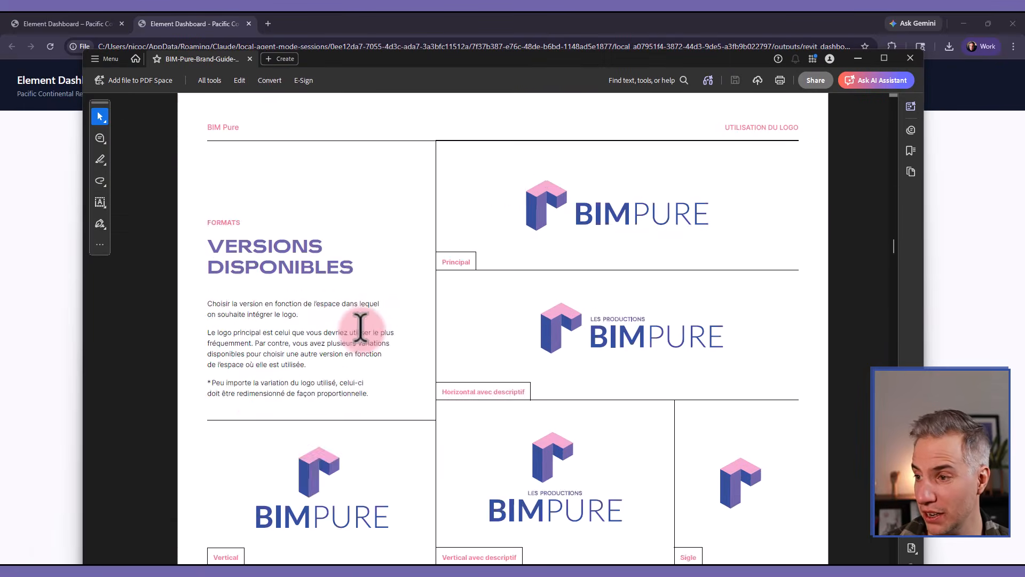
{"action": "left_click", "coordinate": [909, 57]}
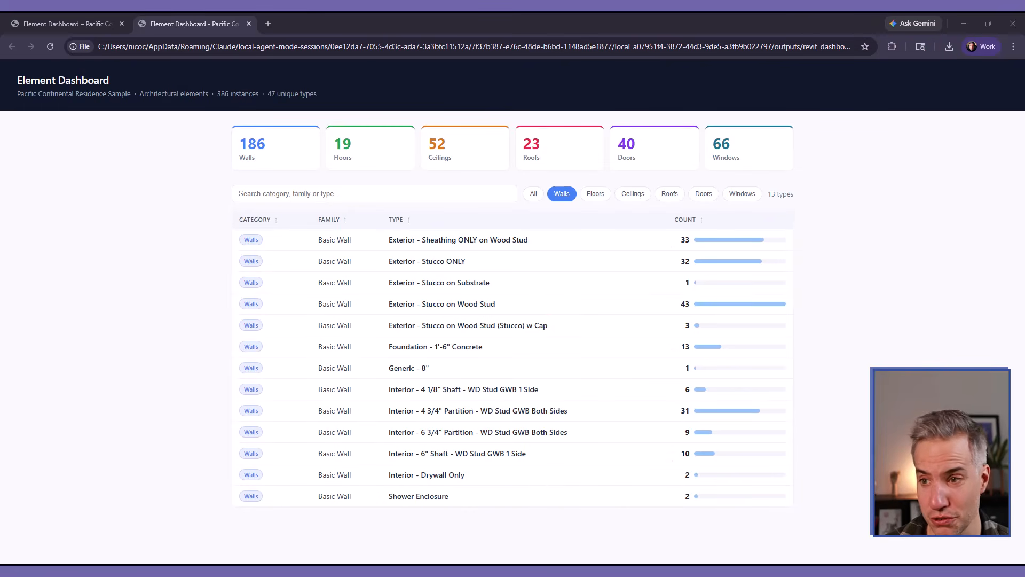
Switch to Claude, attach BIM-Pure-Brand-Guide-FR.pdf to the task and submit the prompt "Modify the dashboard to fit BIM Pure style"
{"action": "left_click", "coordinate": [837, 573]}
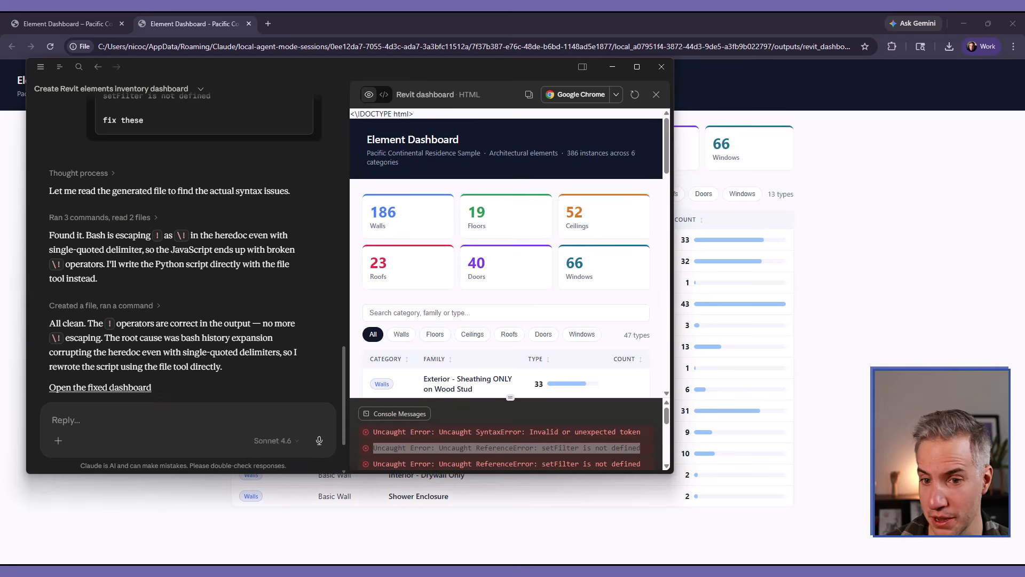
{"action": "left_click", "coordinate": [154, 422]}
{"action": "left_click", "coordinate": [58, 440]}
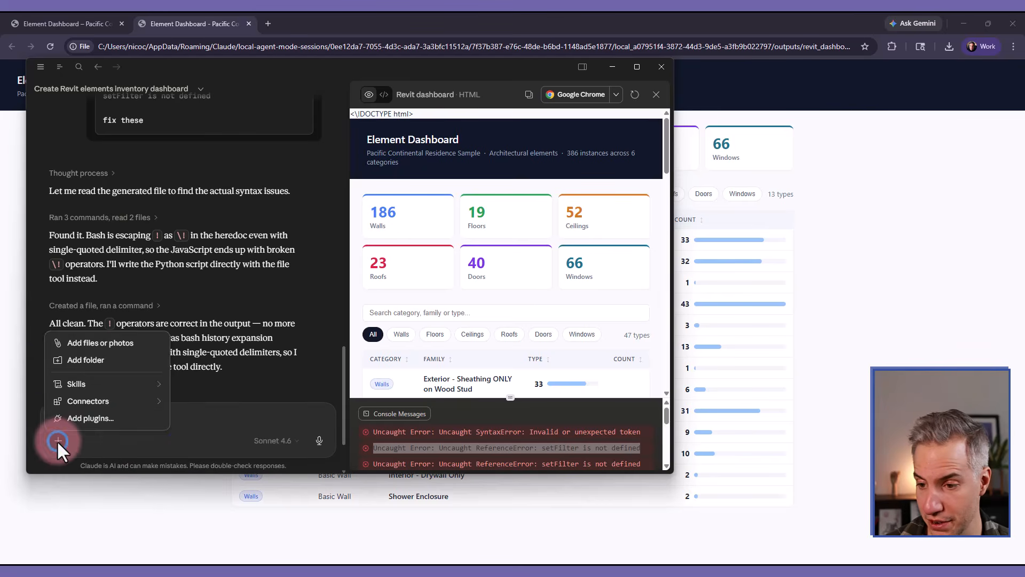
{"action": "left_click", "coordinate": [64, 427]}
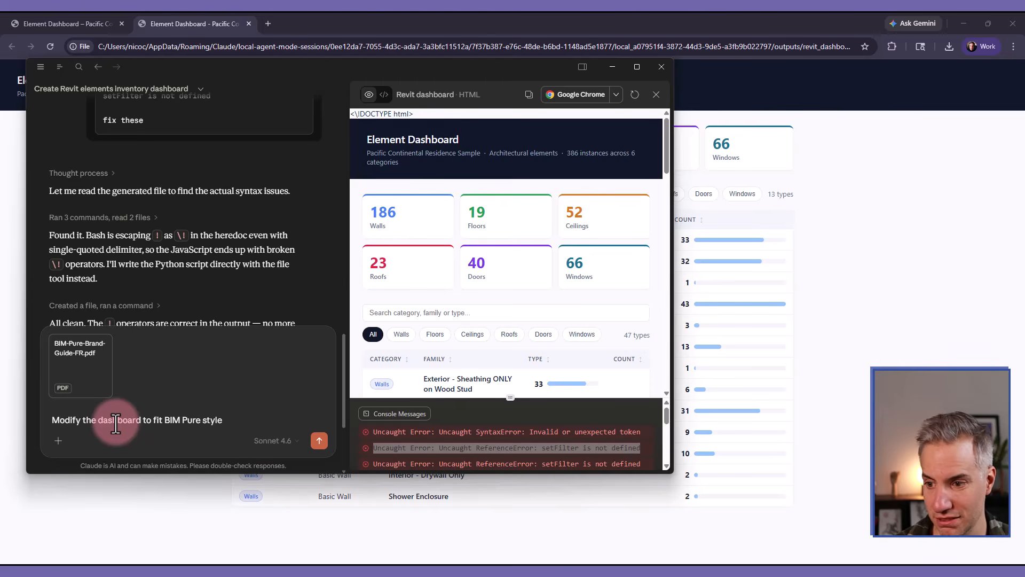
{"action": "left_click", "coordinate": [319, 440]}
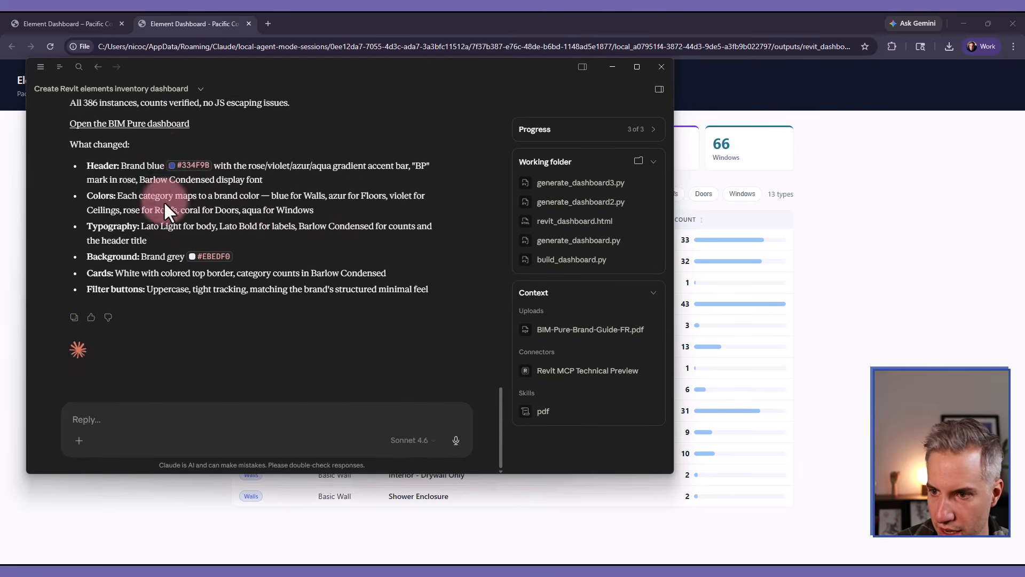
Open the BIM Pure dashboard in Google Chrome and try its Walls, Floors, Ceilings, Roofs, Windows and Doors filters
{"action": "left_click", "coordinate": [147, 177]}
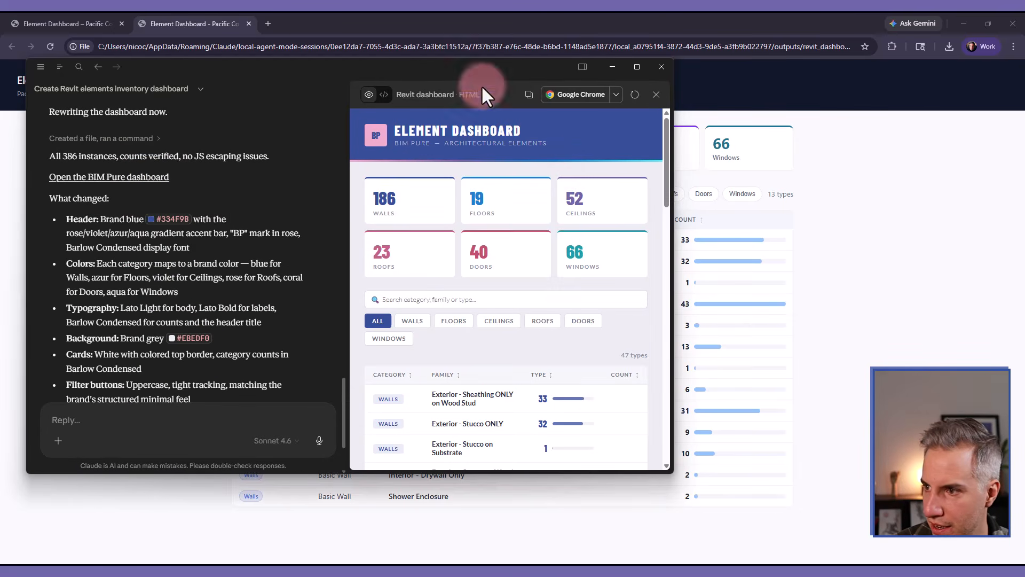
{"action": "left_click", "coordinate": [560, 94]}
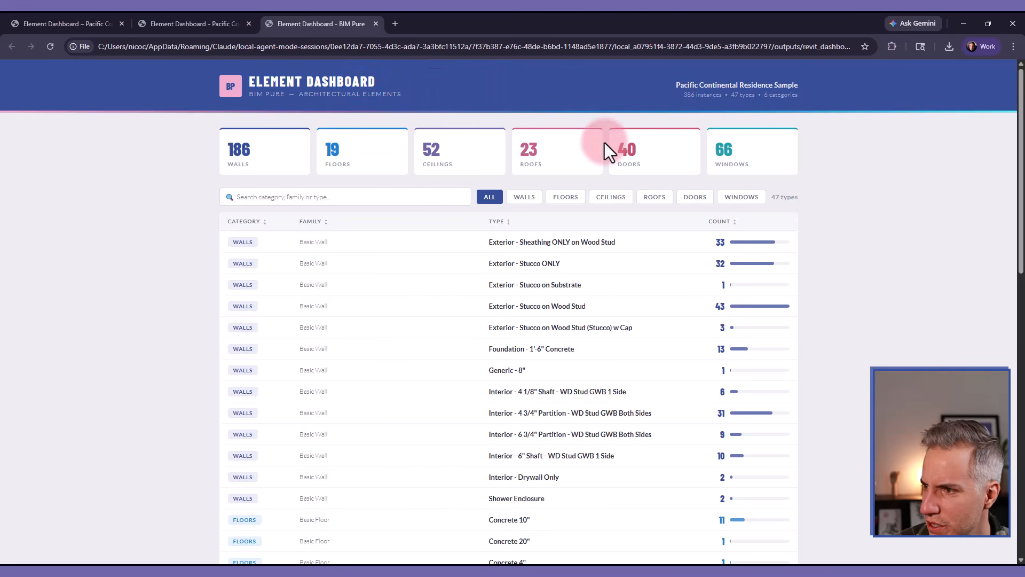
{"action": "left_click", "coordinate": [525, 197]}
{"action": "triple_click", "coordinate": [431, 262]}
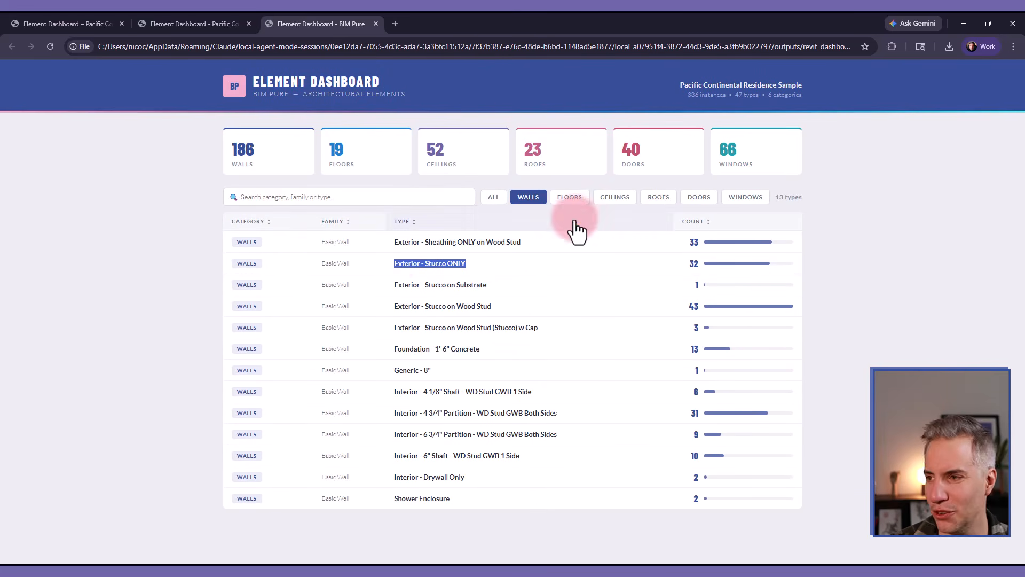
{"action": "left_click", "coordinate": [569, 197]}
{"action": "left_click", "coordinate": [621, 201]}
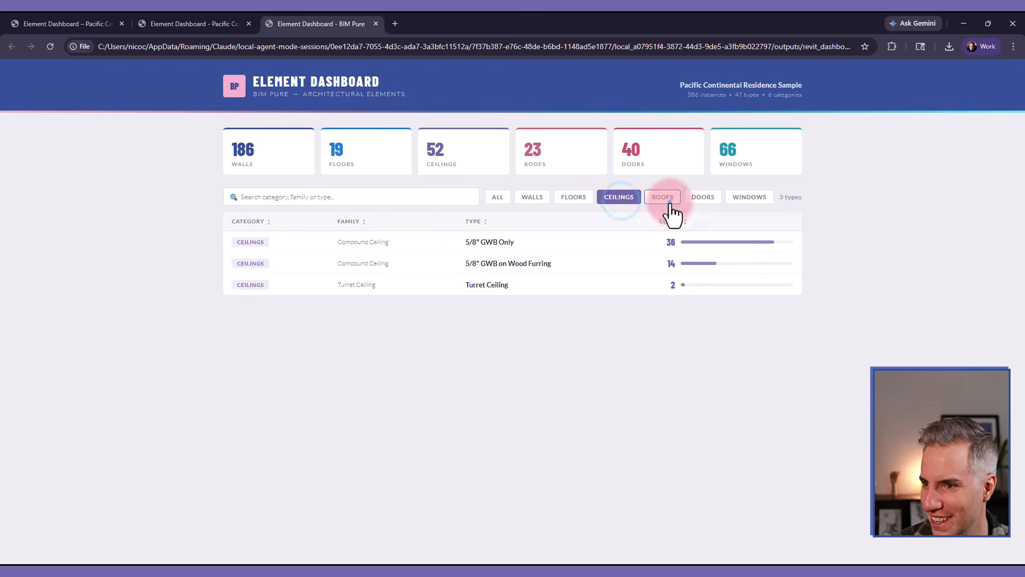
{"action": "left_click", "coordinate": [664, 199]}
{"action": "left_click", "coordinate": [739, 198]}
{"action": "left_click", "coordinate": [703, 199]}
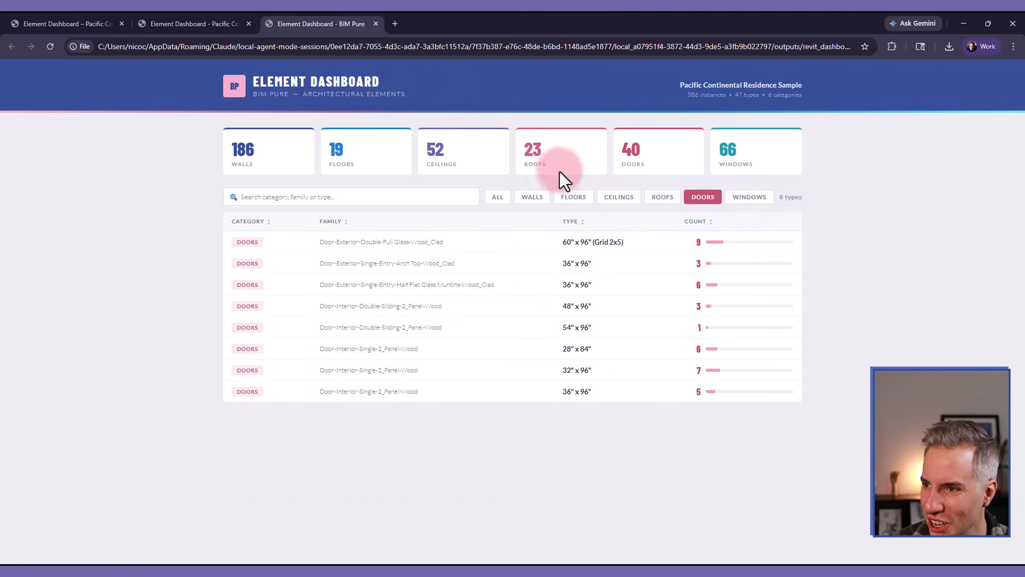
{"action": "left_click", "coordinate": [573, 199]}
{"action": "left_click", "coordinate": [532, 198]}
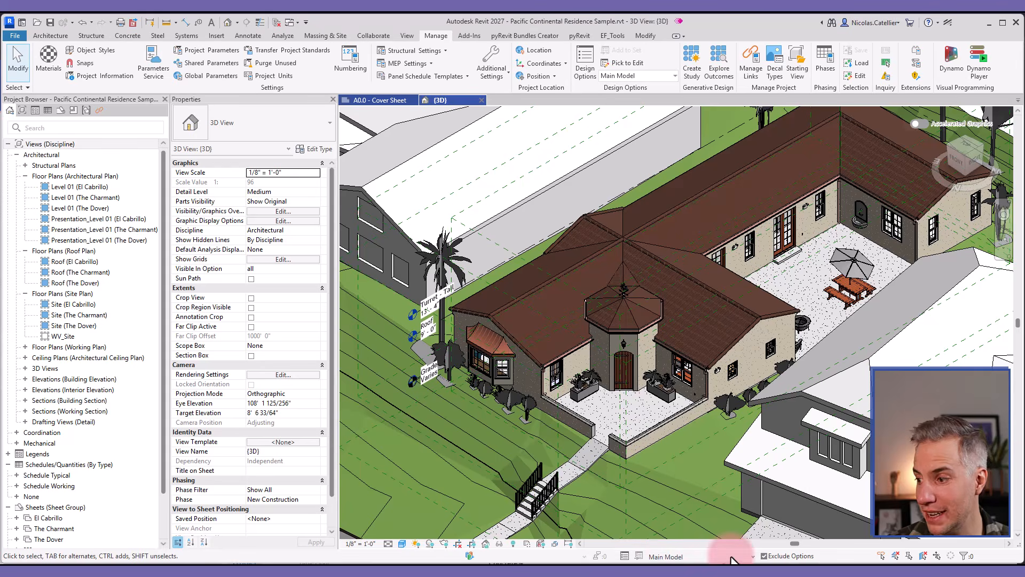
Back in Claude, close the dashboard preview and submit "Create a new skill to create this kind of dashboard with this branding guidelines"
{"action": "left_click", "coordinate": [830, 574]}
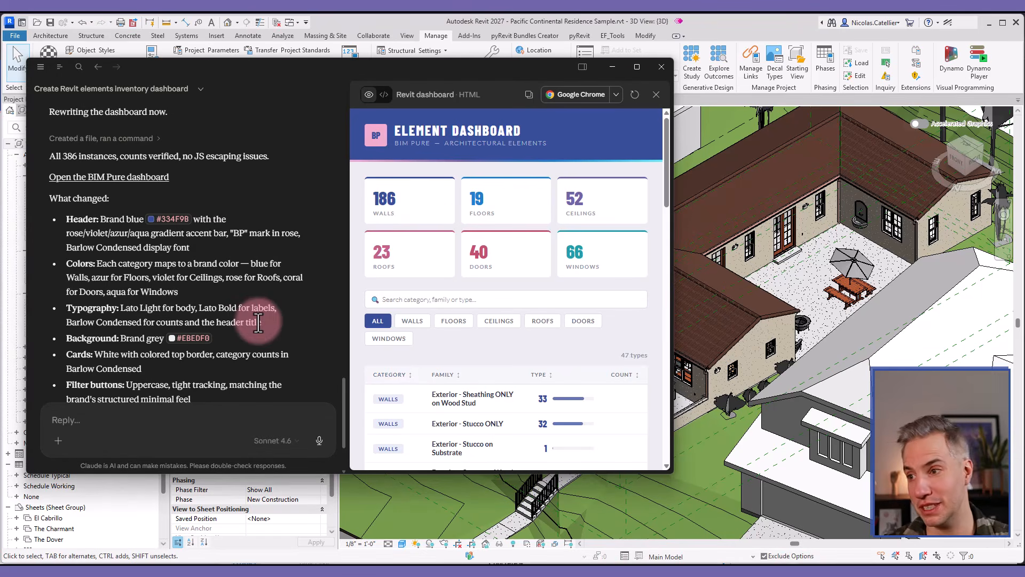
{"action": "left_click", "coordinate": [656, 94]}
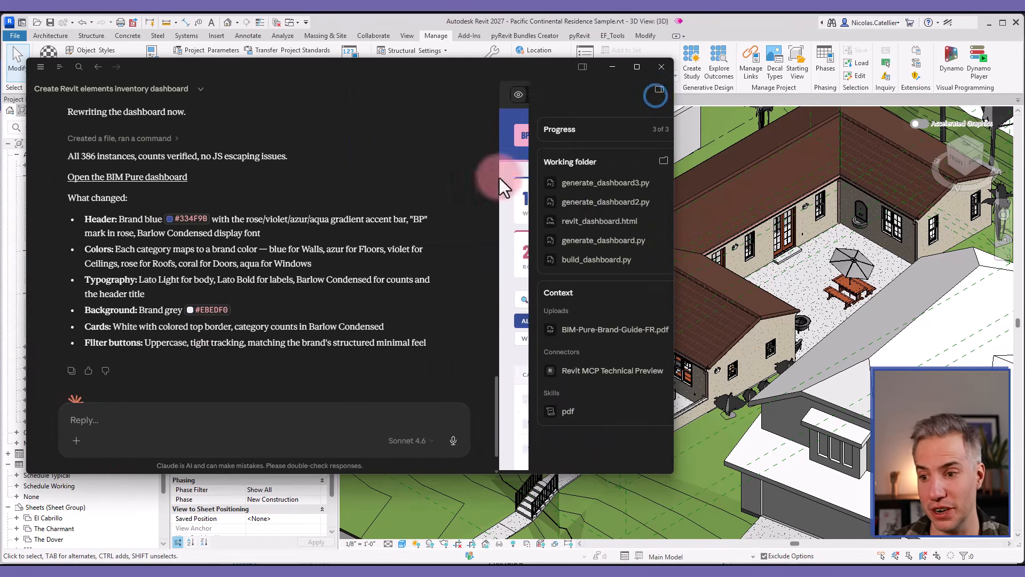
{"action": "left_click", "coordinate": [136, 420]}
{"action": "scroll", "coordinate": [201, 327], "scroll_direction": "down", "scroll_amount": 2}
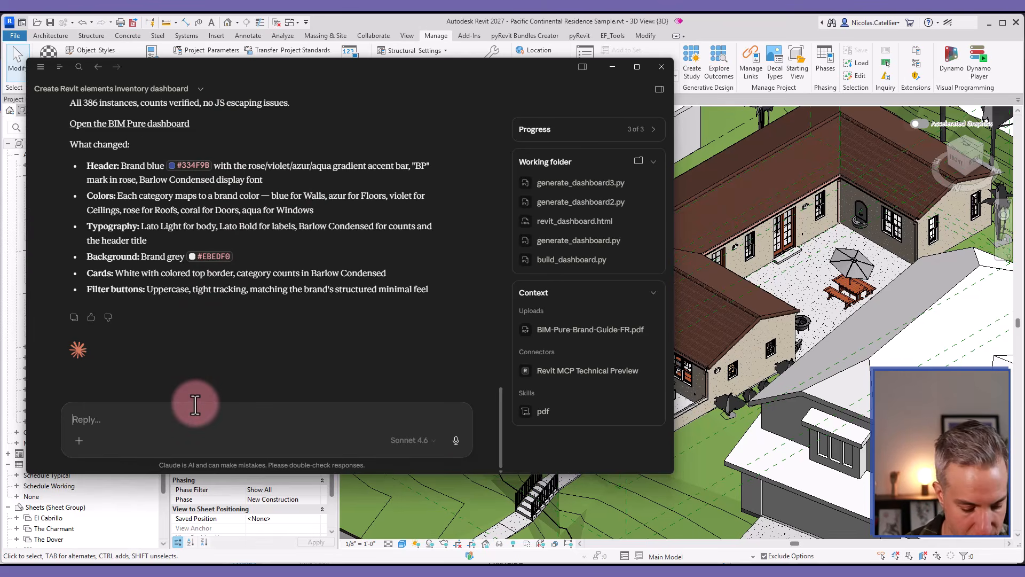
{"action": "type", "text": "Cr"}
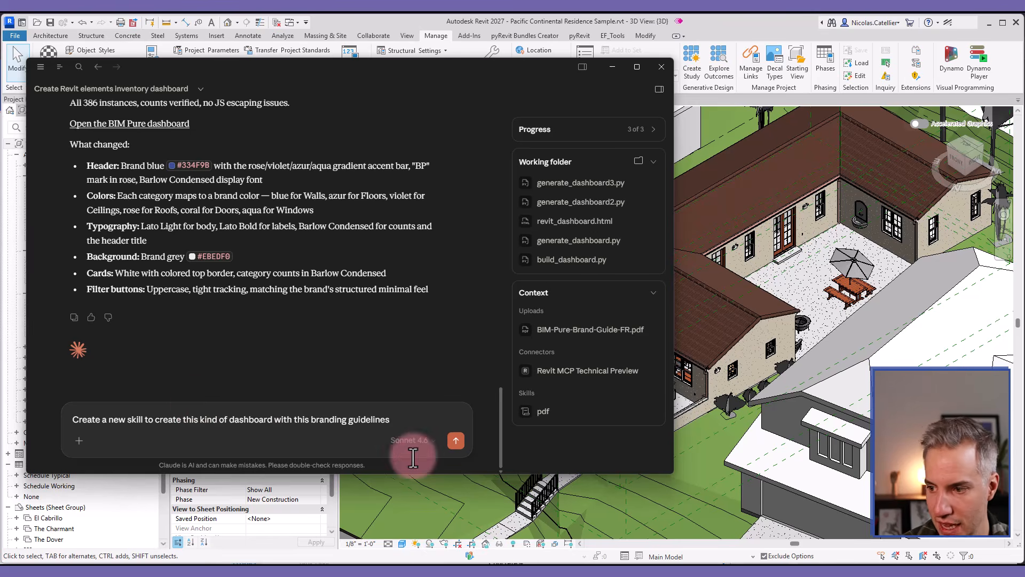
{"action": "left_click", "coordinate": [459, 442]}
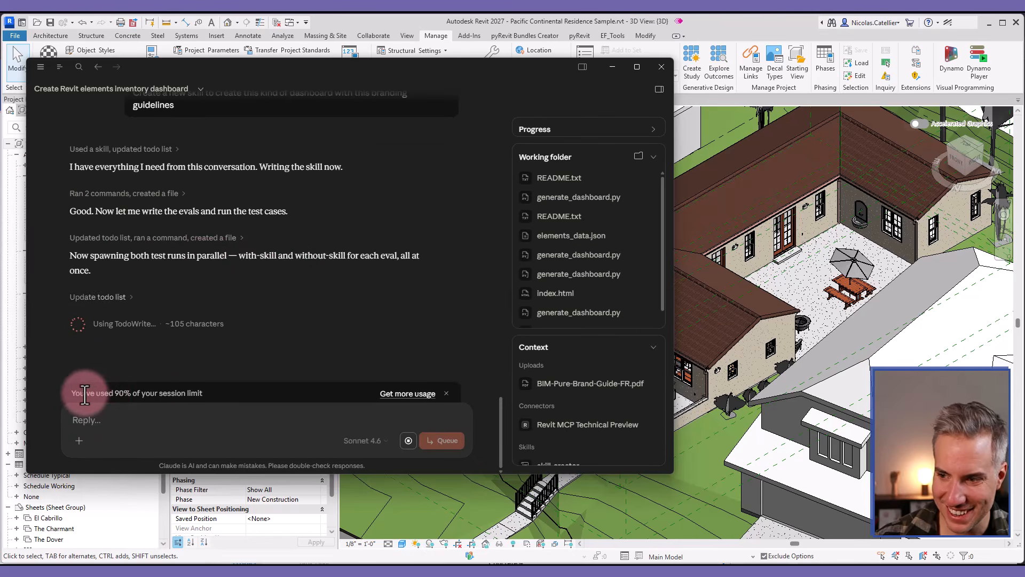
{"action": "left_click_drag", "start_coordinate": [80, 394], "coordinate": [184, 395]}
{"action": "left_click", "coordinate": [185, 395]}
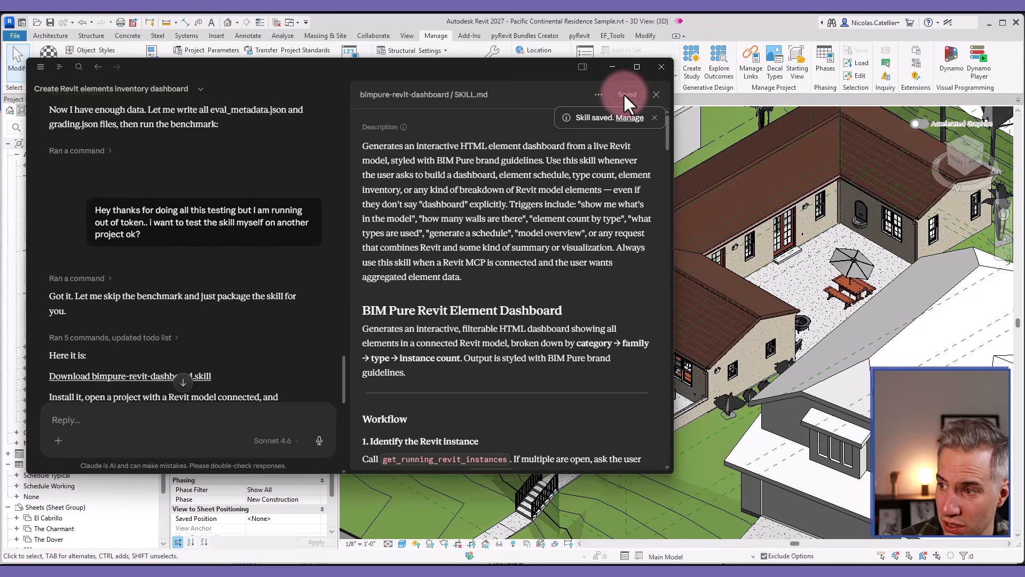
Open the saved bimpure-revit-dashboard skill in the skill manager and read its instructions down to the category color mapping
{"action": "left_click", "coordinate": [629, 116]}
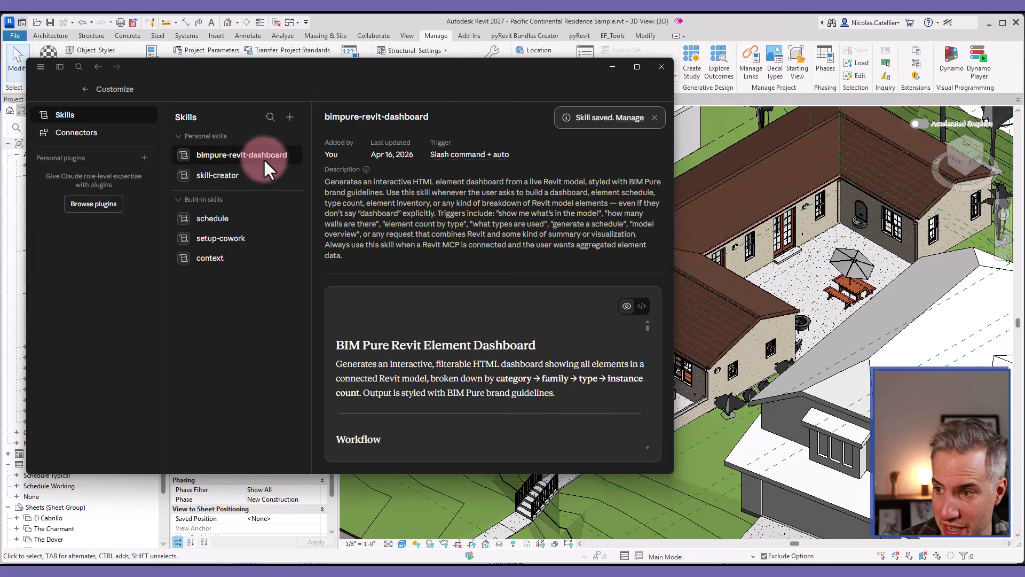
{"action": "scroll", "coordinate": [426, 368], "scroll_direction": "down", "scroll_amount": 10}
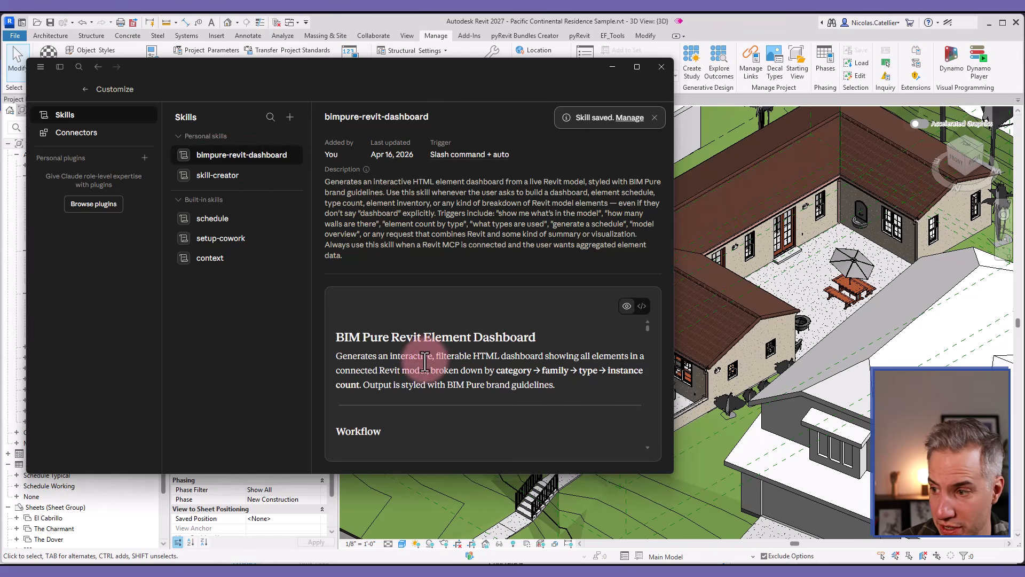
{"action": "scroll", "coordinate": [426, 368], "scroll_direction": "down", "scroll_amount": 15}
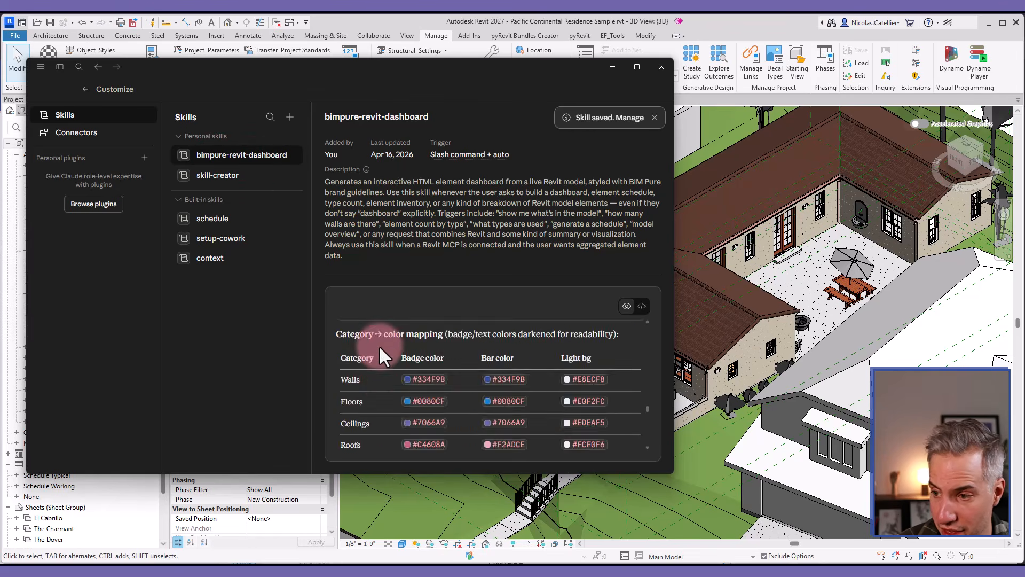
{"action": "scroll", "coordinate": [427, 384], "scroll_direction": "down", "scroll_amount": 5}
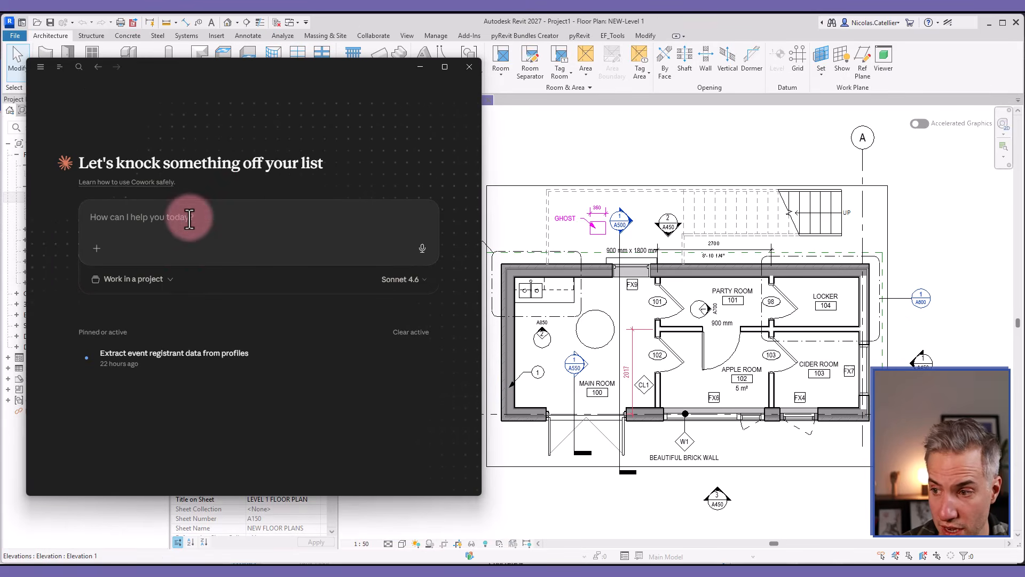
Check the available connectors and add the bimpure-revit-dashboard skill to the new Claude task prompt
{"action": "left_click", "coordinate": [95, 248]}
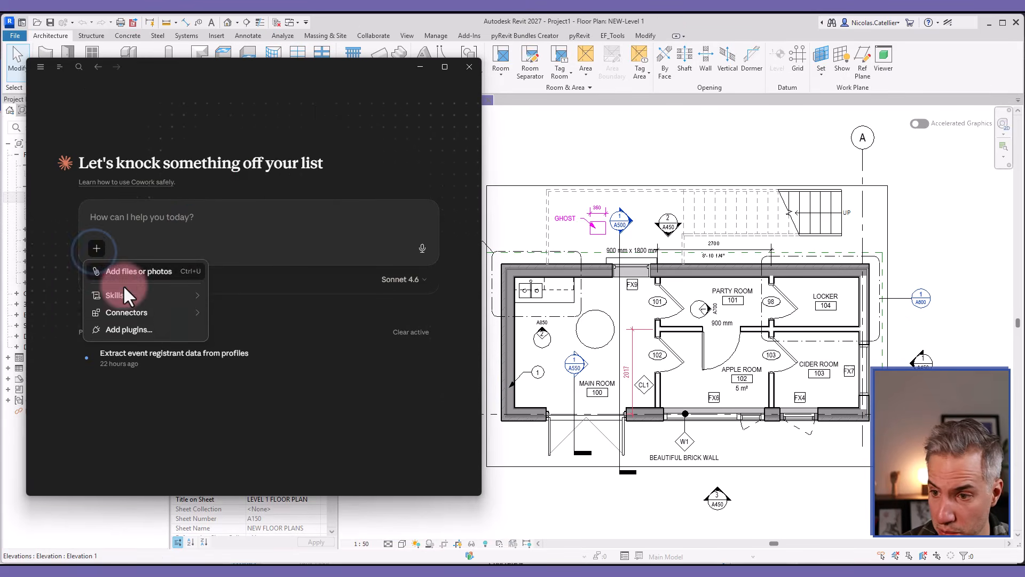
{"action": "mouse_move", "coordinate": [140, 312]}
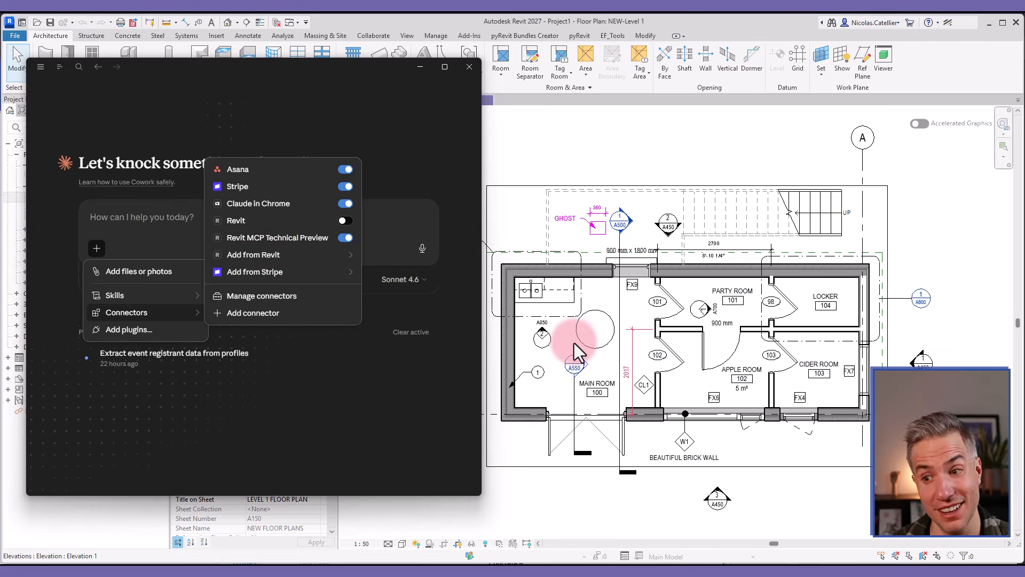
{"action": "mouse_move", "coordinate": [146, 294]}
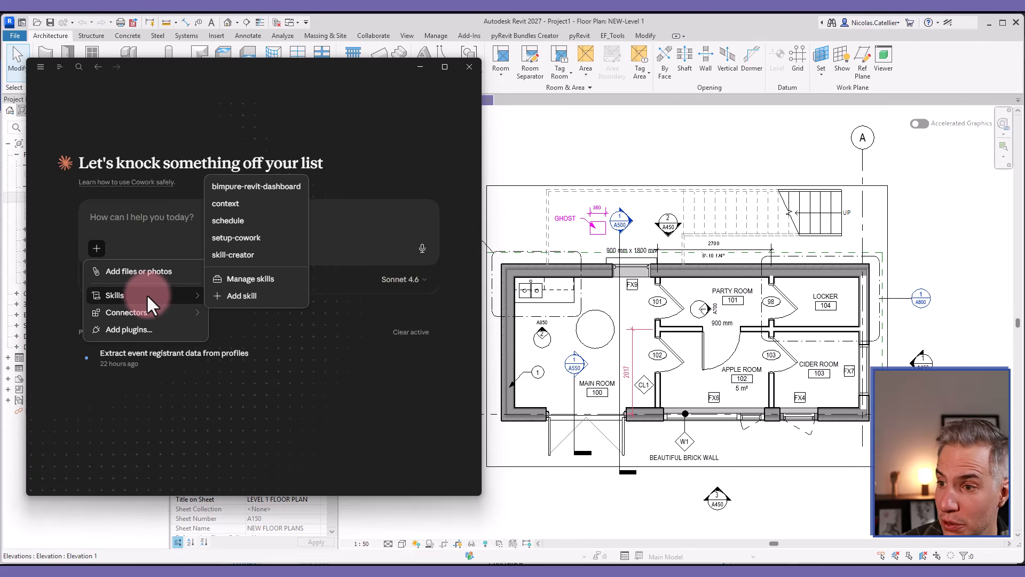
{"action": "left_click", "coordinate": [245, 187]}
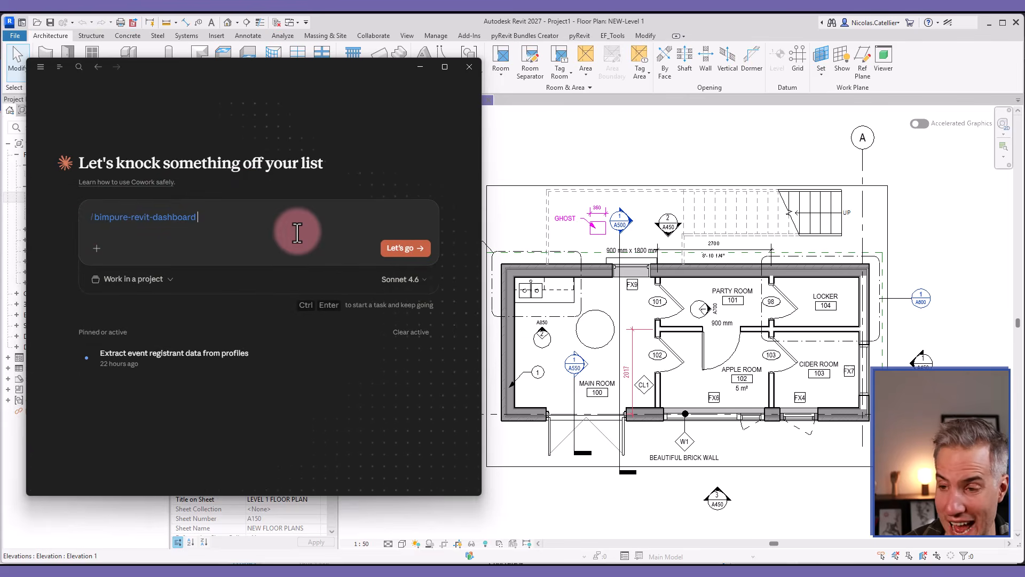
Below the skill reference, write "create a dashboard for this project" and submit the task
{"action": "key", "text": "shift+Return"}
{"action": "key", "text": "shift+Return"}
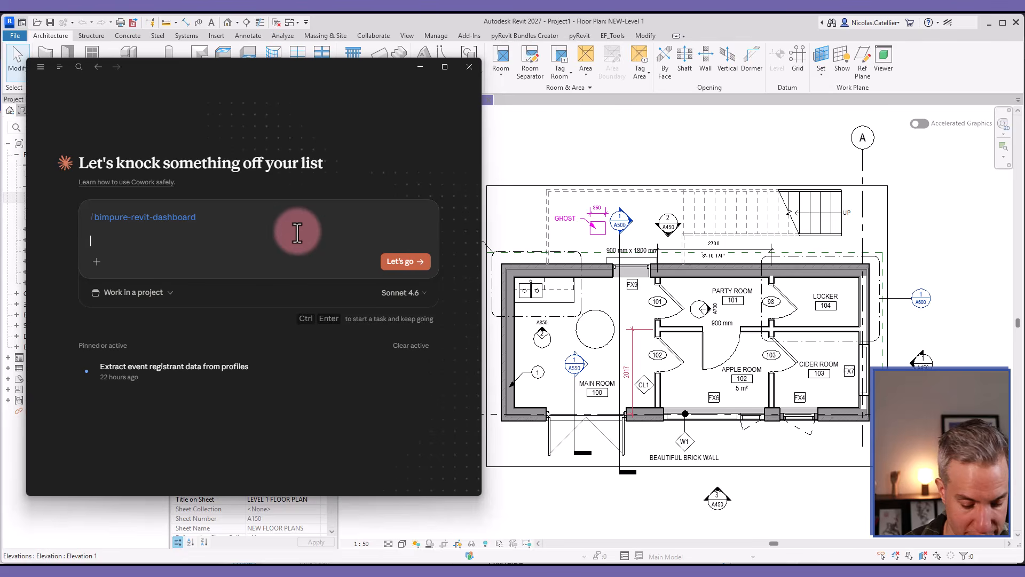
{"action": "type", "text": "and"}
{"action": "key", "text": "BackSpace"}
{"action": "key", "text": "BackSpace"}
{"action": "key", "text": "BackSpace"}
{"action": "type", "text": "c"}
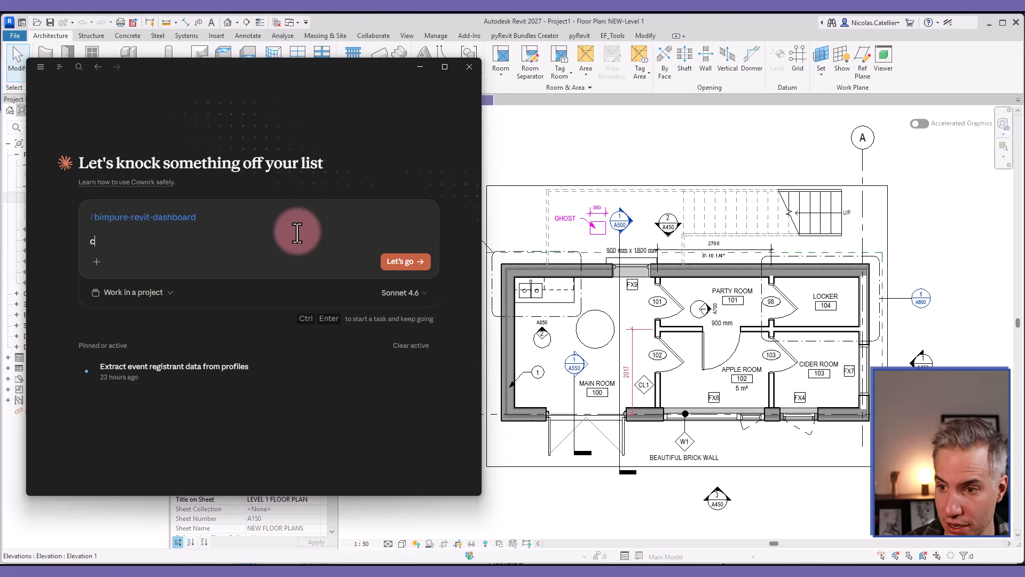
{"action": "type", "text": "reate a dashboard "}
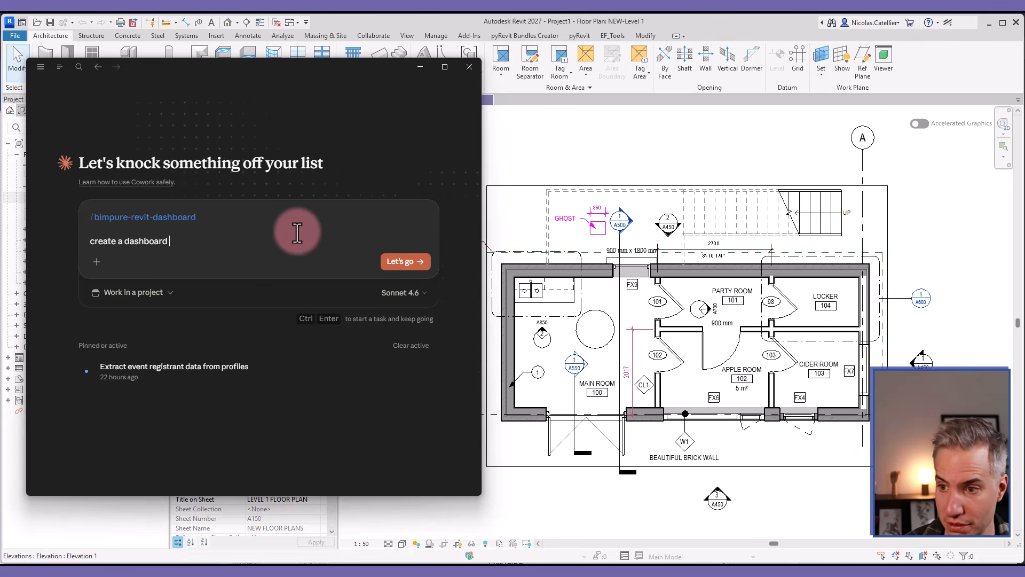
{"action": "type", "text": "for this project"}
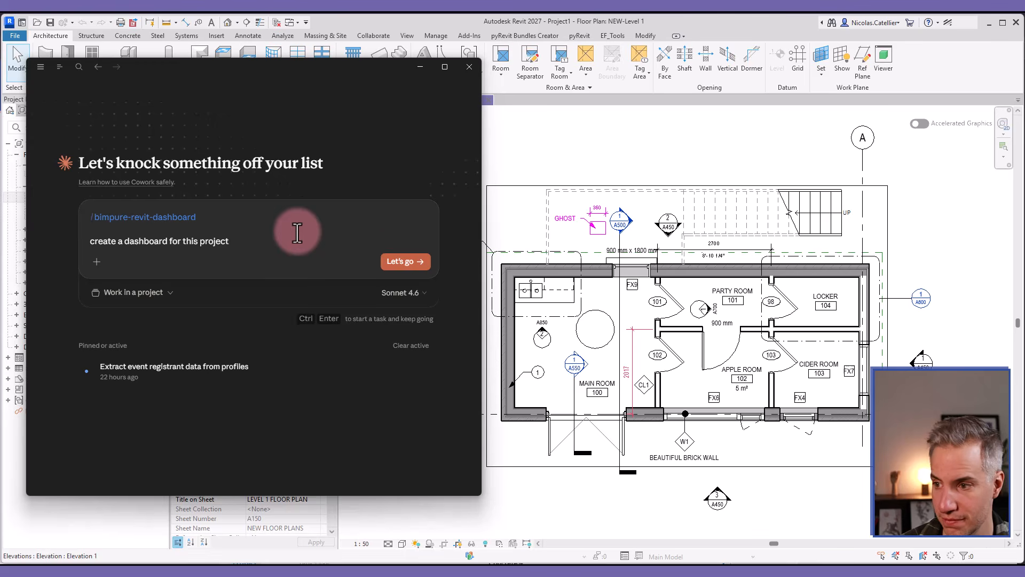
{"action": "left_click", "coordinate": [400, 257]}
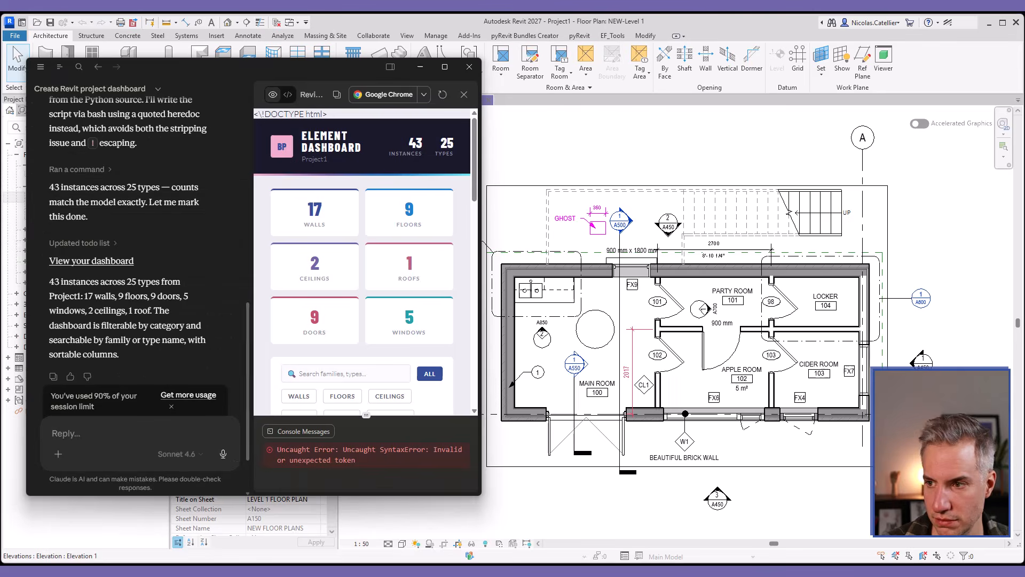
Switch to the Project1 element dashboard in Google Chrome and review its category cards, filters and type table
{"action": "left_click_drag", "start_coordinate": [528, 564], "coordinate": [470, 14]}
{"action": "scroll", "coordinate": [563, 374], "scroll_direction": "down", "scroll_amount": 5}
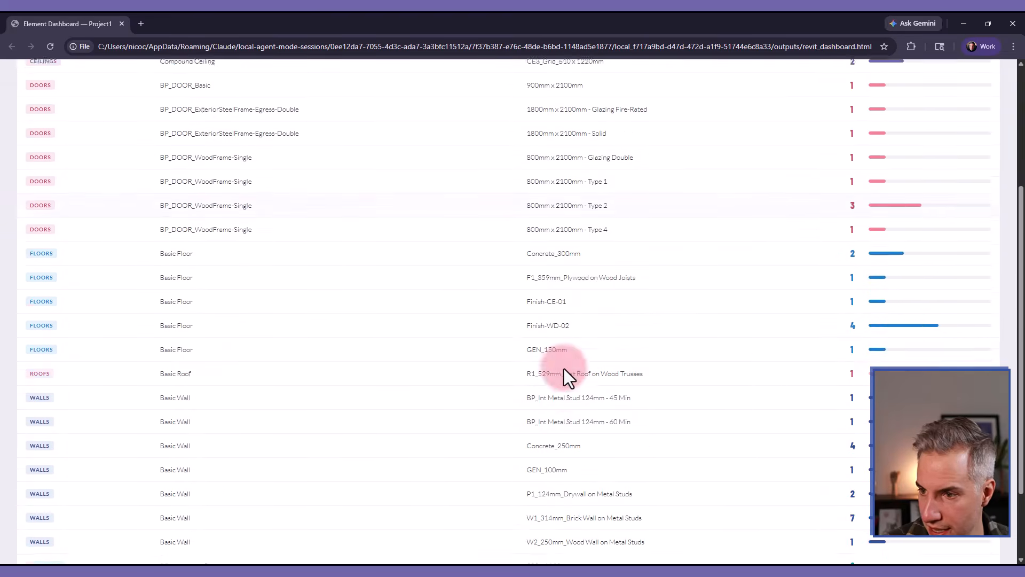
{"action": "scroll", "coordinate": [467, 443], "scroll_direction": "up", "scroll_amount": 5}
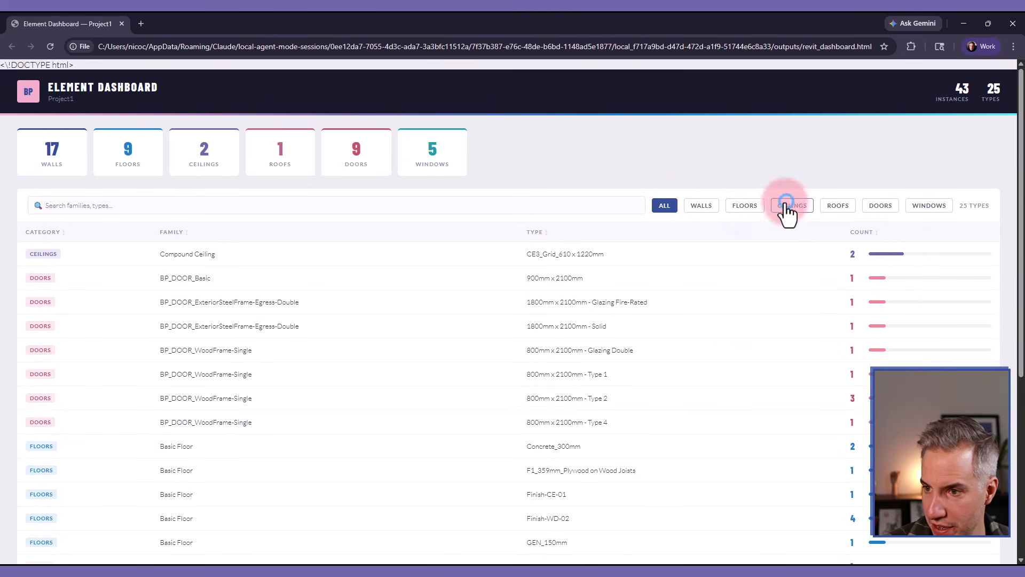
{"action": "scroll", "coordinate": [87, 190], "scroll_direction": "down", "scroll_amount": 5}
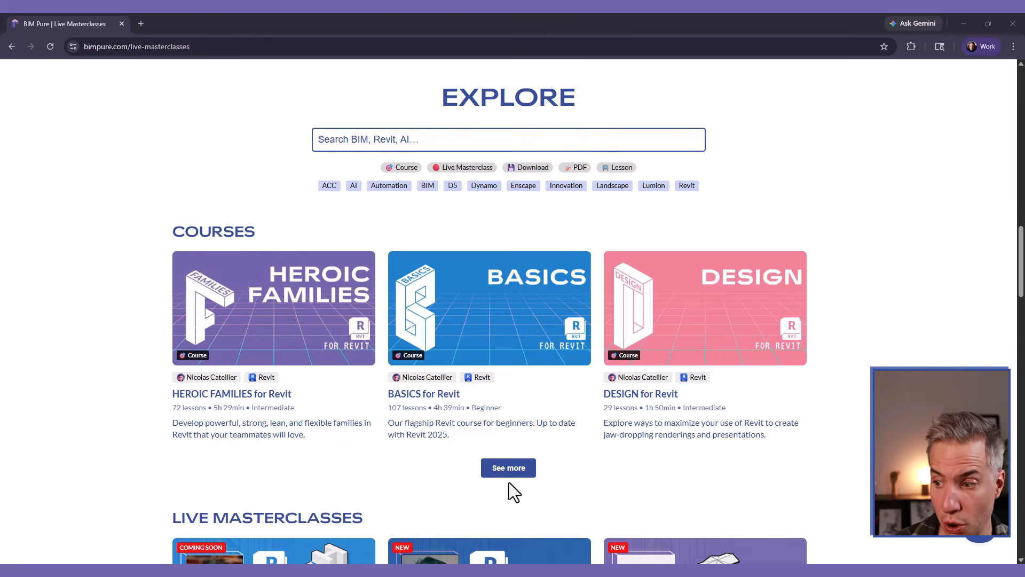
On the BIM Pure live masterclasses page, expand the Courses and Live Masterclasses sections and browse their entries
{"action": "left_click", "coordinate": [511, 468]}
{"action": "scroll", "coordinate": [290, 313], "scroll_direction": "down", "scroll_amount": 10}
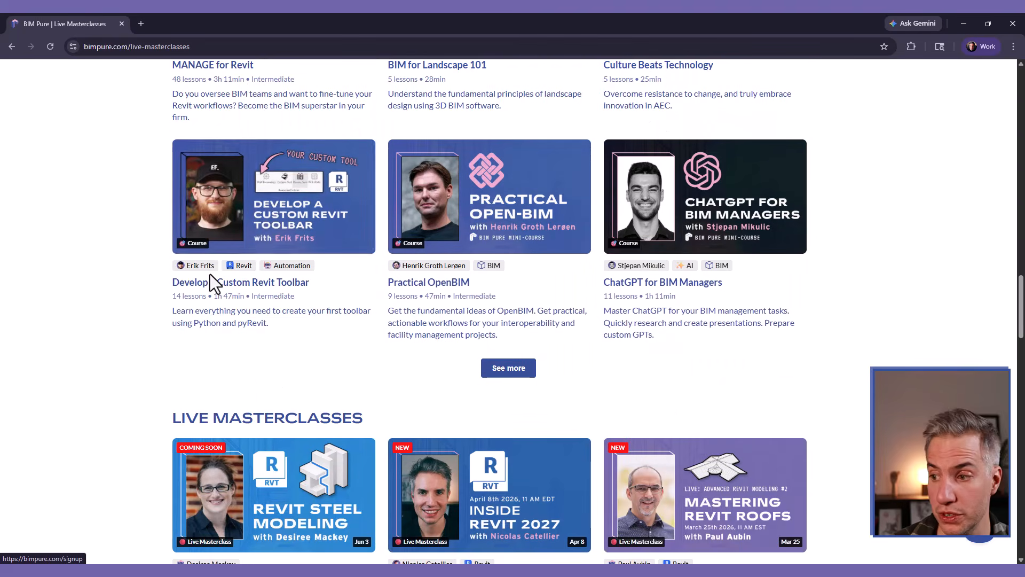
{"action": "scroll", "coordinate": [142, 288], "scroll_direction": "down", "scroll_amount": 7}
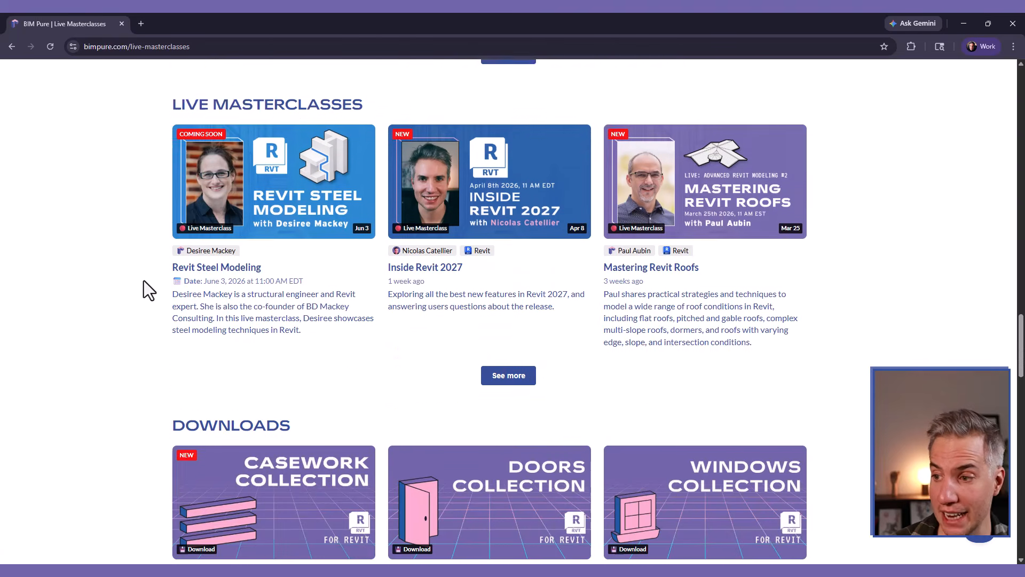
{"action": "left_click", "coordinate": [516, 319]}
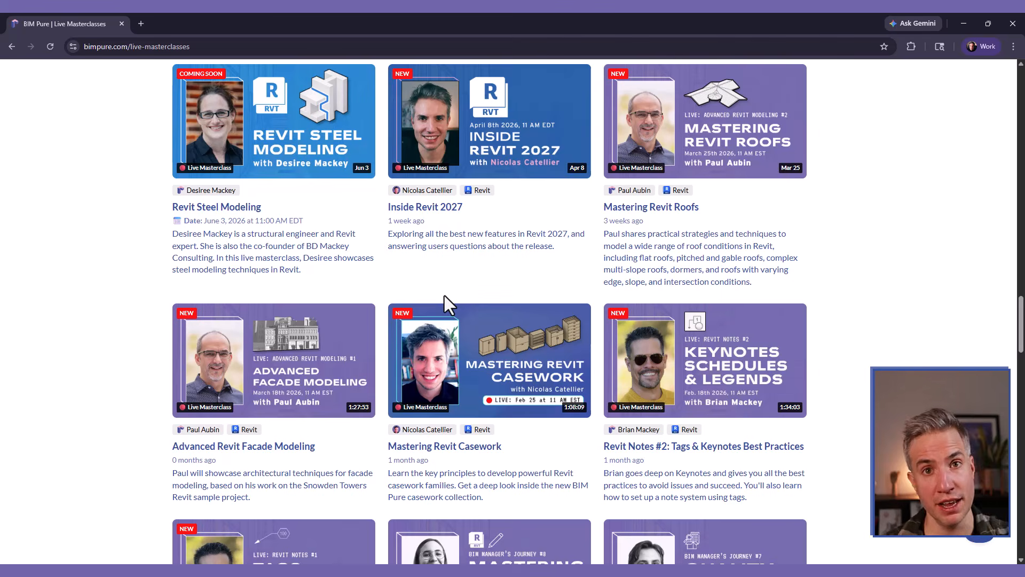
{"action": "scroll", "coordinate": [446, 298], "scroll_direction": "down", "scroll_amount": 5}
{"action": "scroll", "coordinate": [464, 315], "scroll_direction": "up", "scroll_amount": 6}
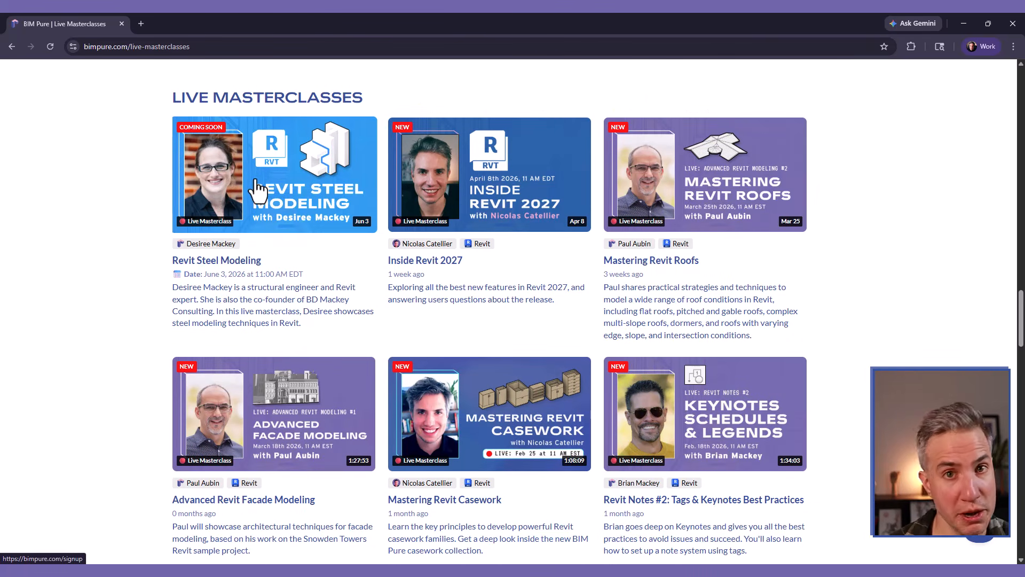
Expand the Downloads section, browse its collections and plugins, and expand the Lessons section further down the page
{"action": "scroll", "coordinate": [299, 251], "scroll_direction": "down", "scroll_amount": 12}
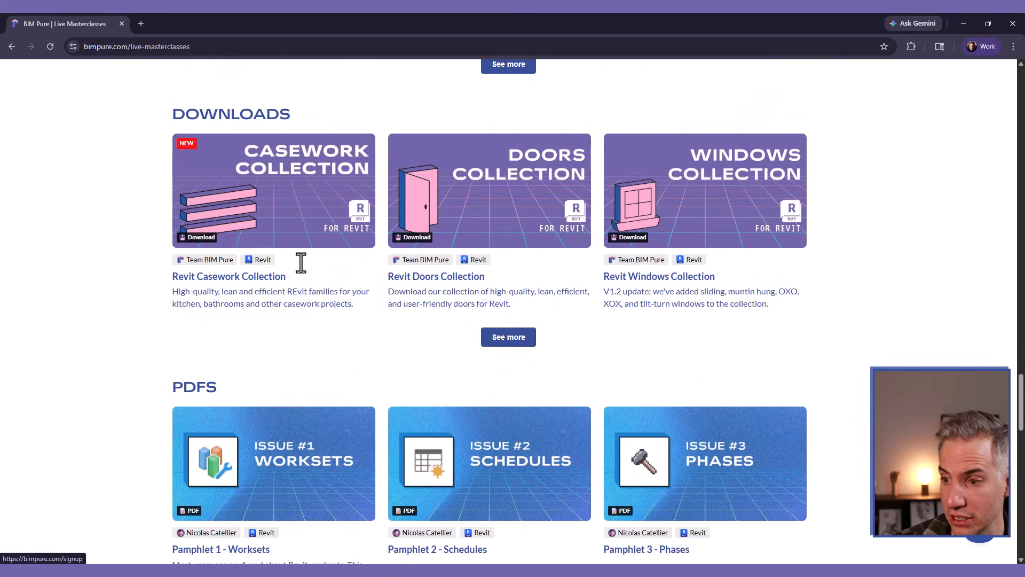
{"action": "left_click", "coordinate": [489, 339]}
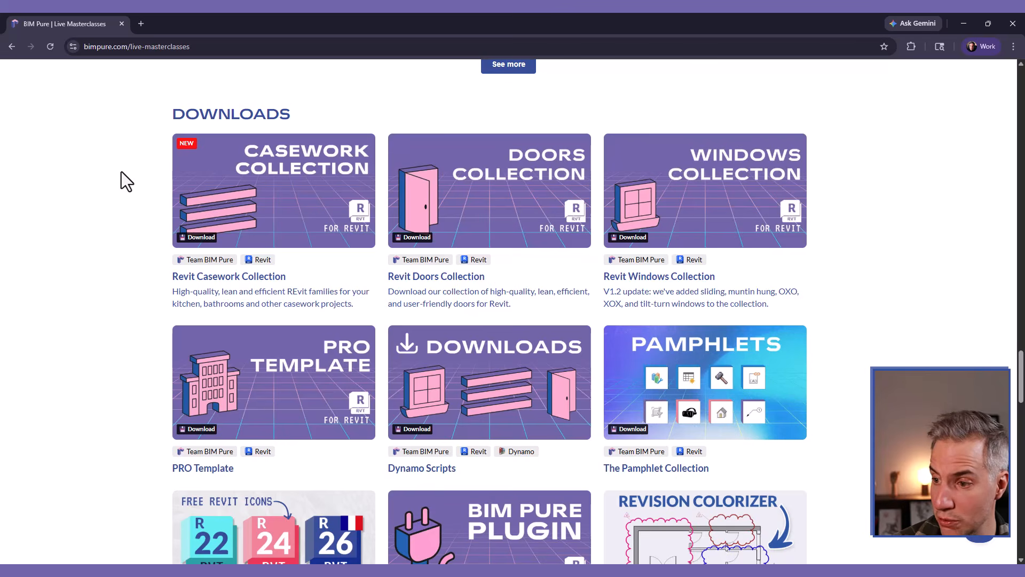
{"action": "scroll", "coordinate": [121, 171], "scroll_direction": "down", "scroll_amount": 4}
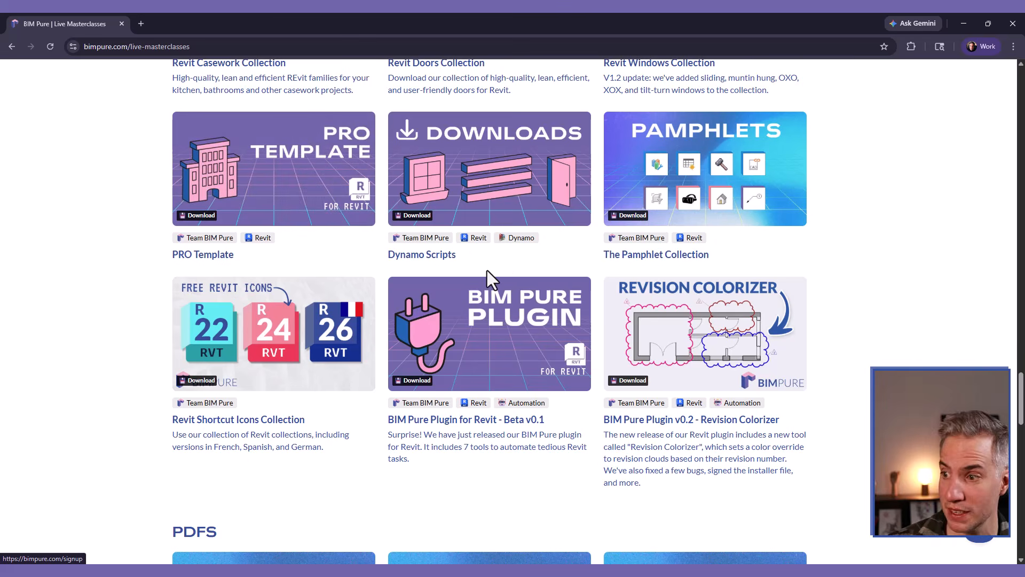
{"action": "scroll", "coordinate": [336, 464], "scroll_direction": "down", "scroll_amount": 13}
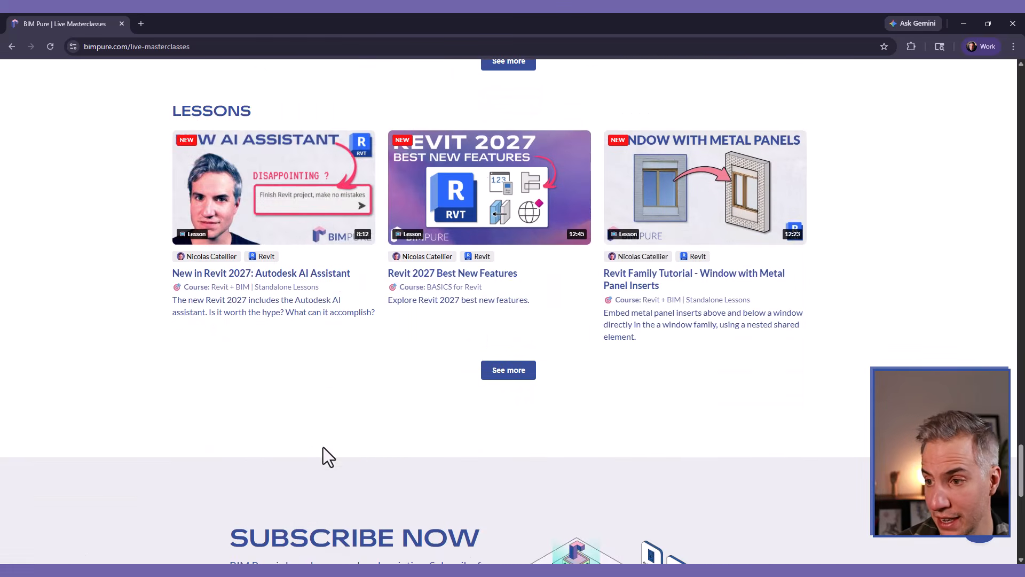
{"action": "left_click", "coordinate": [509, 371]}
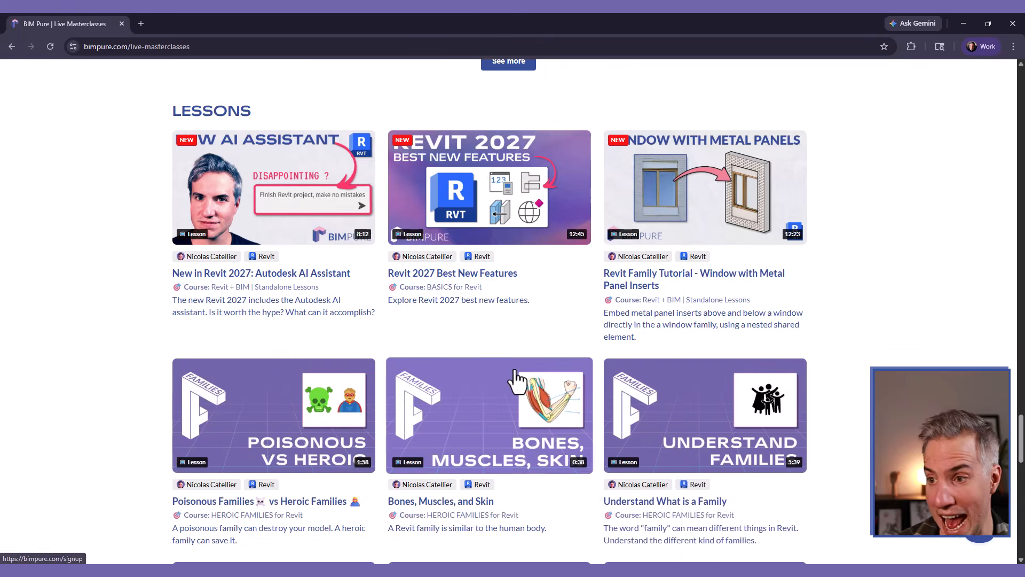